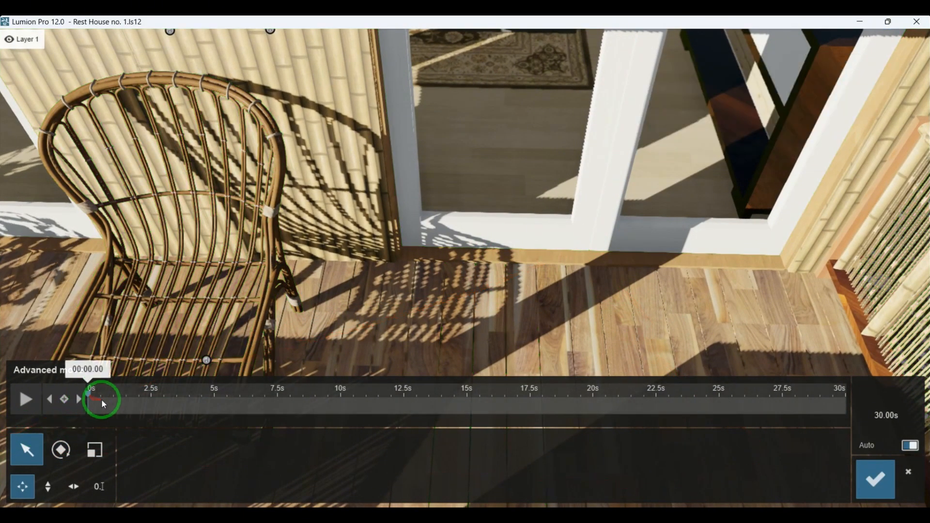
# Set starting keyframes at 20 s for the first pair of bifold door leaves in their closed position.
pyautogui.moveTo(88, 393); pyautogui.dragTo(317, 398)
pyautogui.moveTo(571, 419); pyautogui.dragTo(596, 416)
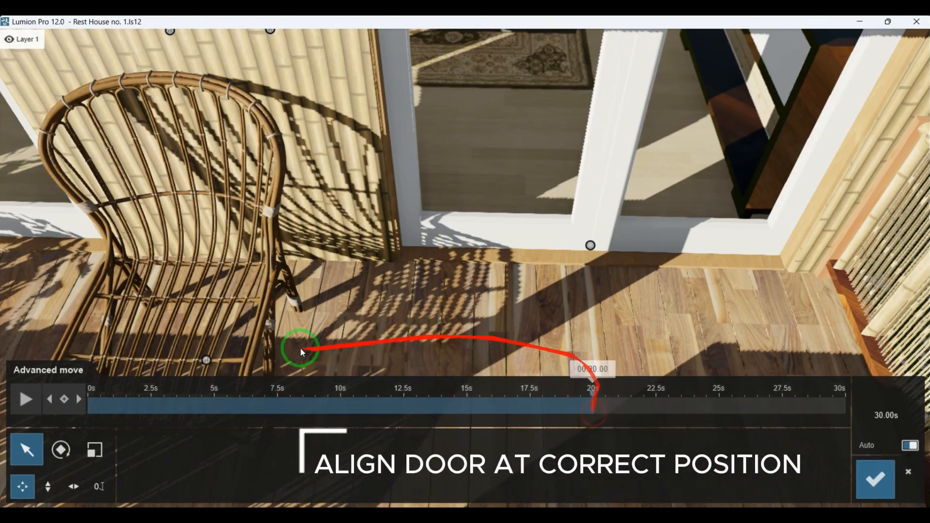
pyautogui.click(73, 460)
pyautogui.click(586, 246)
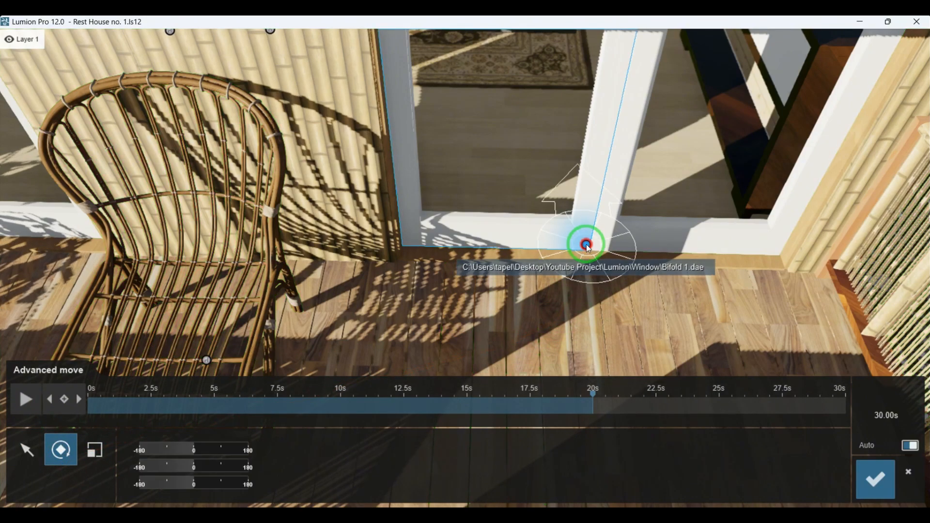
pyautogui.moveTo(589, 246); pyautogui.dragTo(579, 192)
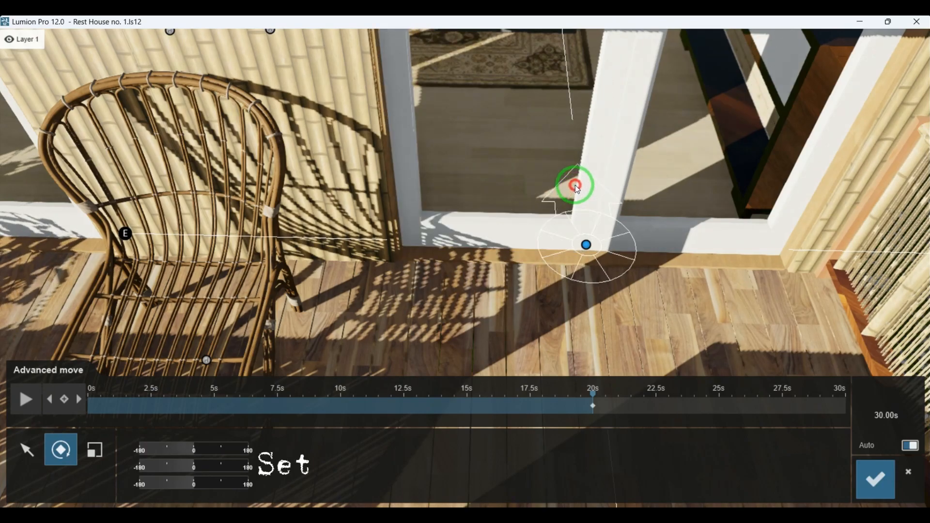
pyautogui.click(662, 234)
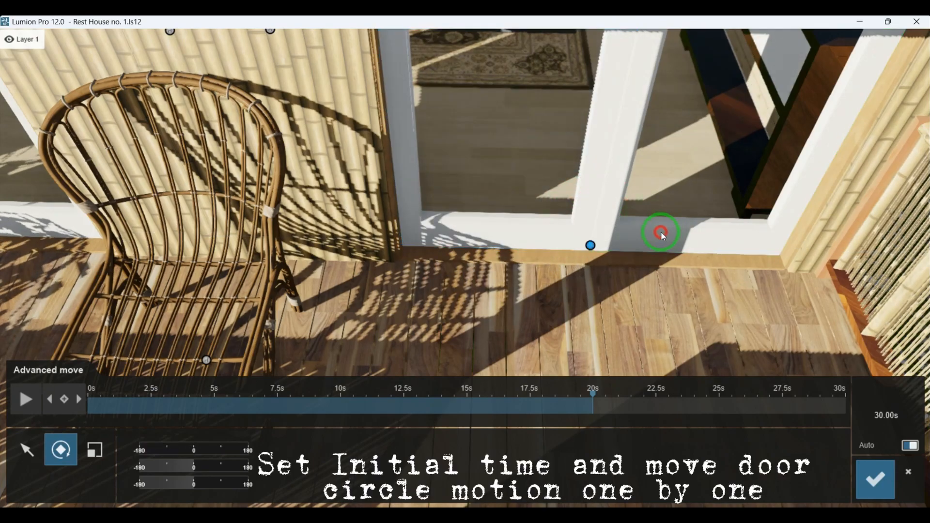
pyautogui.moveTo(592, 249); pyautogui.dragTo(595, 259)
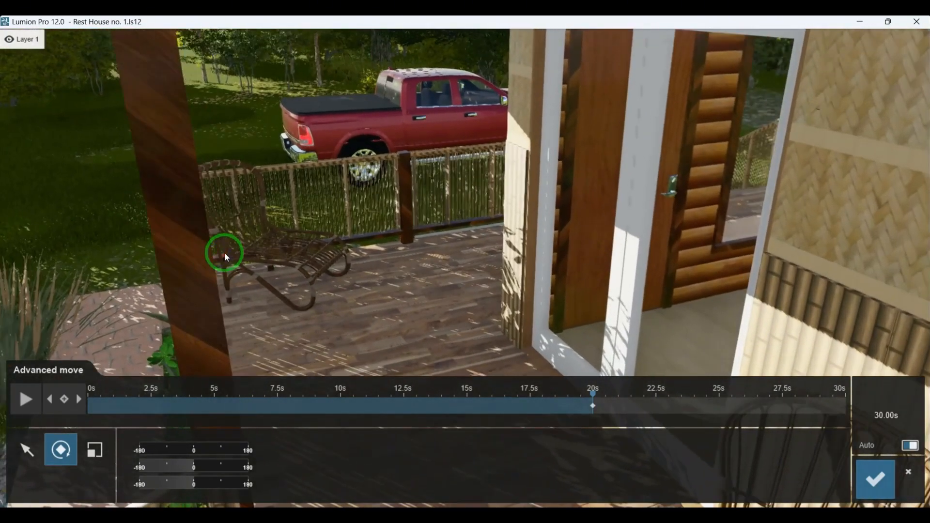
# Set starting keyframes at 20 s for both closed leaves of the second bifold pair.
pyautogui.moveTo(224, 253); pyautogui.dragTo(261, 231, button='right')
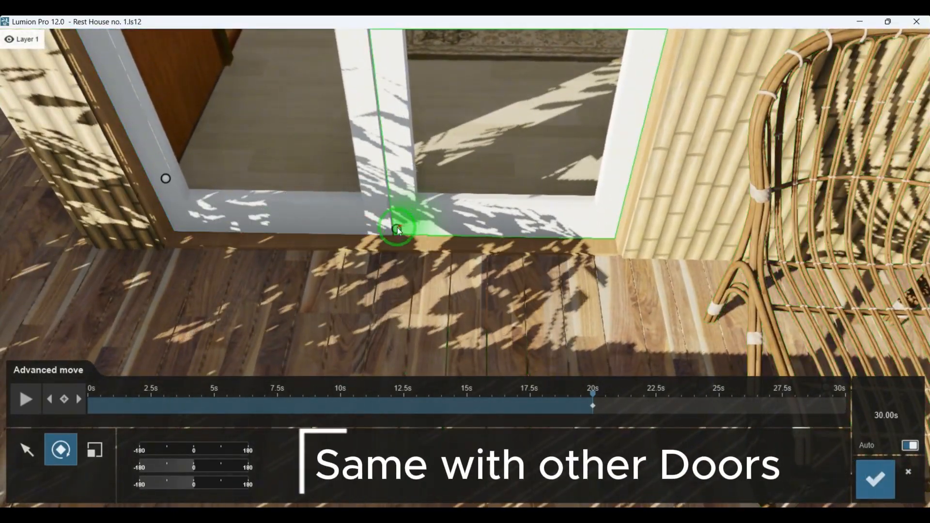
pyautogui.moveTo(396, 231); pyautogui.dragTo(388, 288)
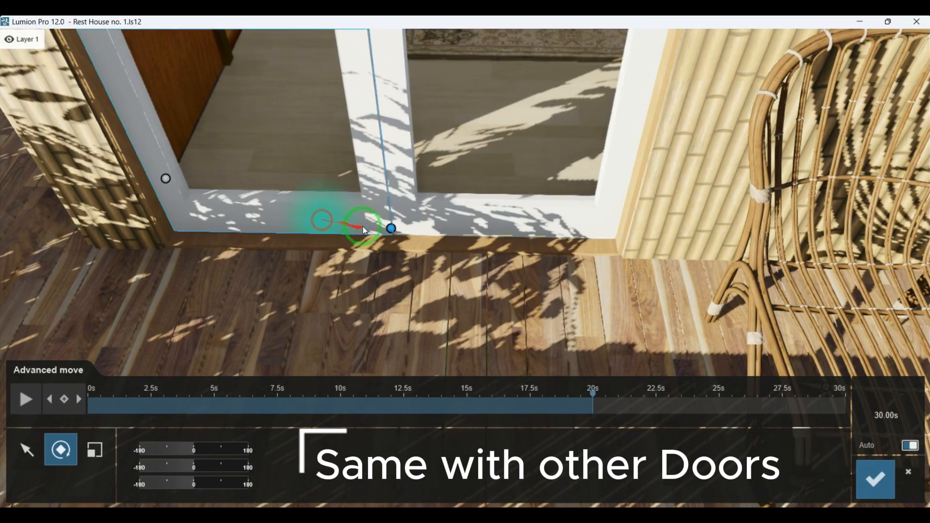
pyautogui.moveTo(367, 225); pyautogui.dragTo(406, 177)
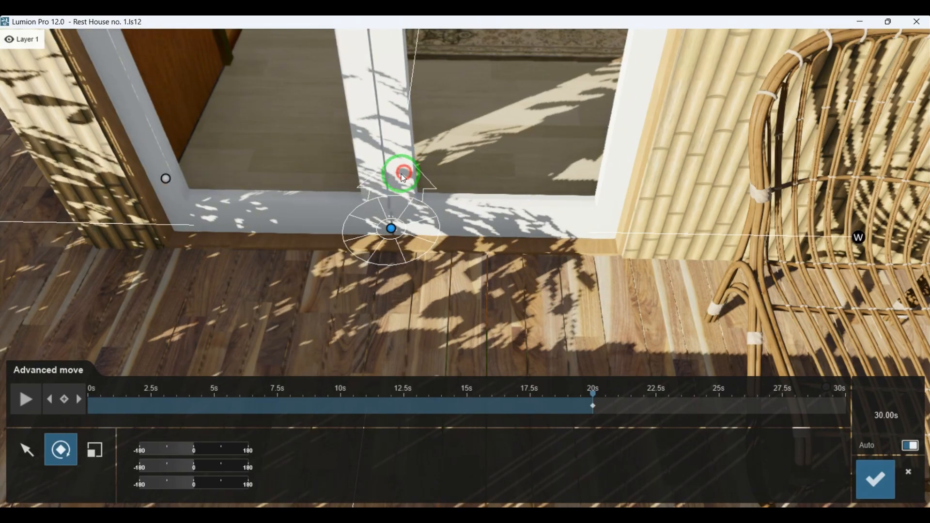
pyautogui.moveTo(364, 240); pyautogui.dragTo(600, 297)
# At 25 s, rotate the corner-side leaf of the second bifold pair to its open angle.
pyautogui.moveTo(595, 391); pyautogui.dragTo(721, 395)
pyautogui.moveTo(399, 232); pyautogui.dragTo(325, 257)
pyautogui.moveTo(519, 301)
pyautogui.mouseDown(button='right')
pyautogui.moveTo(500, 311)
pyautogui.moveTo(506, 268)
pyautogui.mouseUp(button='right')
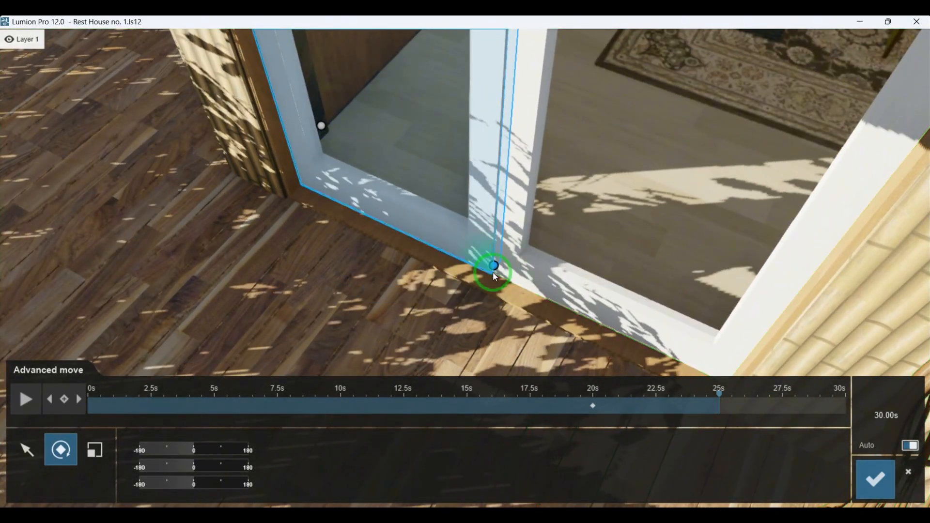
pyautogui.moveTo(491, 264); pyautogui.dragTo(221, 301)
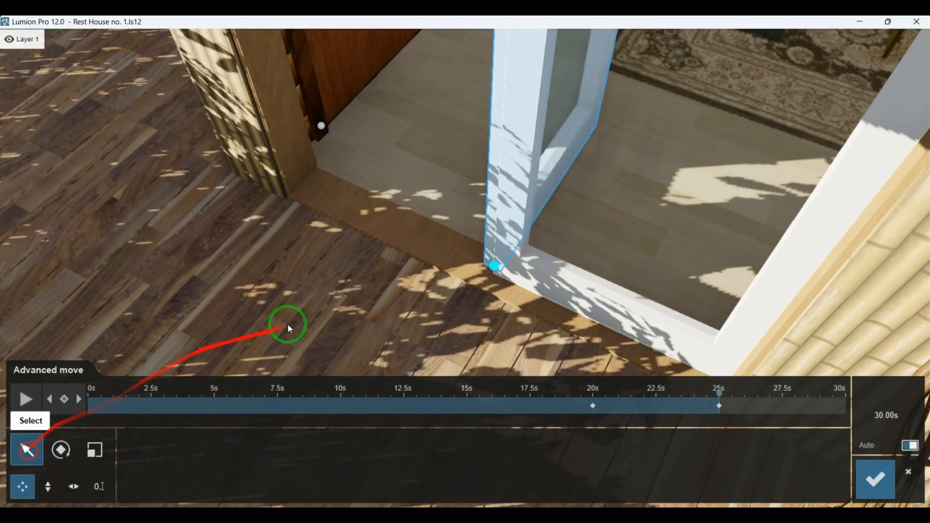
# Move the rotated corner-side leaf about 1.24 m outward over the deck and align it with the door frame in its final open position.
pyautogui.moveTo(494, 266); pyautogui.dragTo(162, 357)
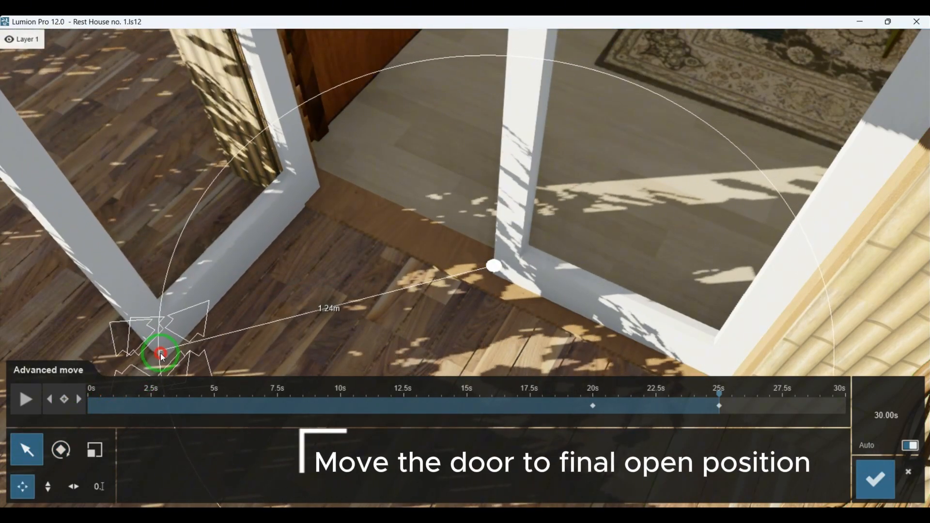
pyautogui.moveTo(364, 328); pyautogui.dragTo(277, 248, button='right')
pyautogui.press('w')
pyautogui.press('w')
pyautogui.press('s')
pyautogui.moveTo(469, 286); pyautogui.dragTo(468, 288, button='right')
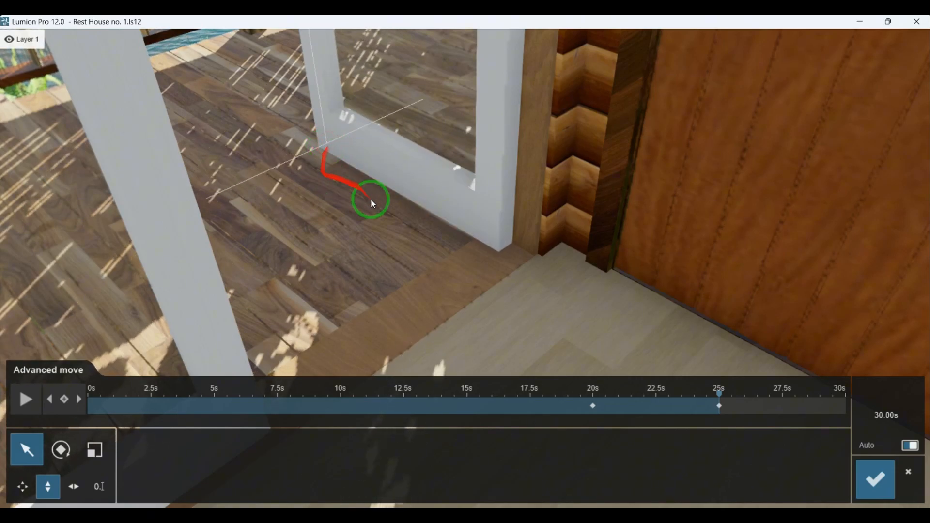
pyautogui.moveTo(391, 268); pyautogui.dragTo(427, 255, button='right')
pyautogui.press('w')
pyautogui.press('s')
pyautogui.click(263, 323)
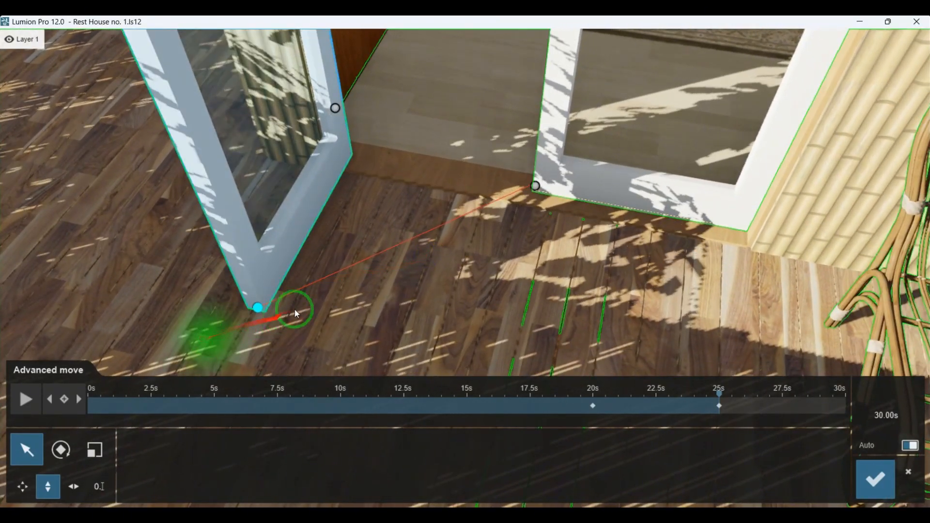
# At 25 s, rotate the chair-side leaf open and slide it horizontally against the folded corner-side leaf.
pyautogui.click(536, 187)
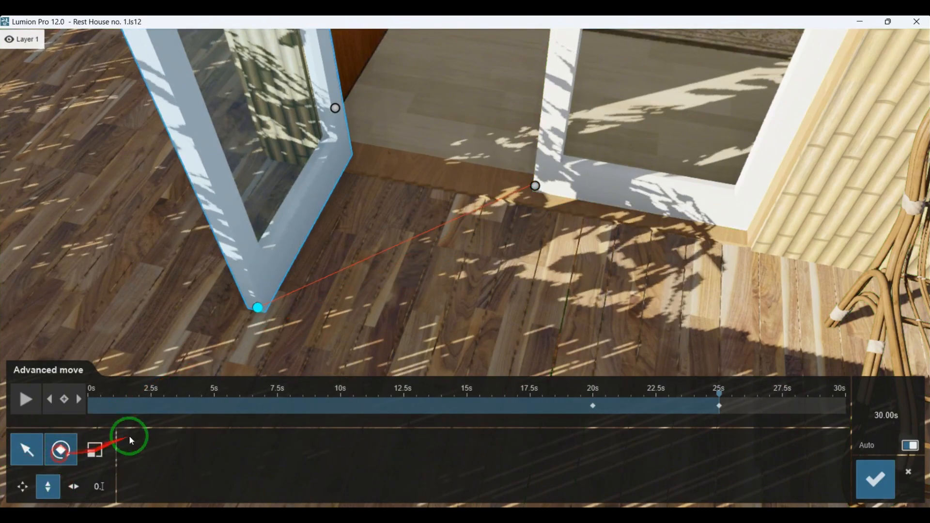
pyautogui.moveTo(536, 193); pyautogui.dragTo(697, 223)
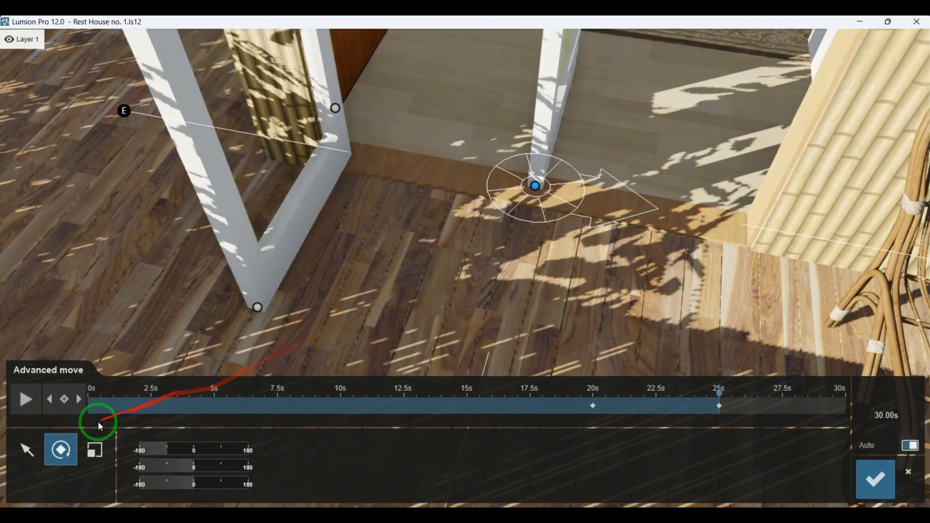
pyautogui.click(25, 452)
pyautogui.click(85, 492)
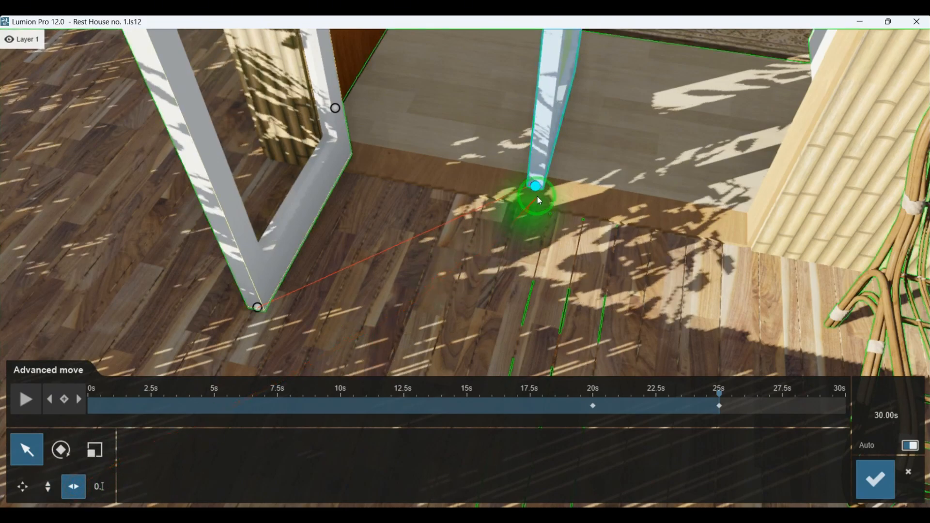
pyautogui.moveTo(535, 189); pyautogui.dragTo(278, 313)
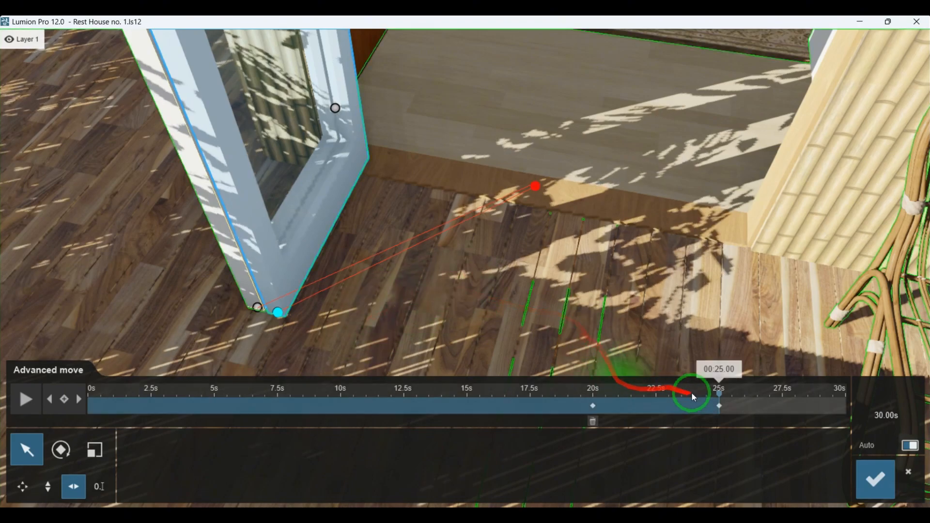
# Add an in-between keyframe at 22.5 s by moving the corner-side leaf about 0.24 m horizontally outward.
pyautogui.moveTo(520, 300)
pyautogui.mouseDown(button='right')
pyautogui.moveTo(527, 294)
pyautogui.moveTo(525, 307)
pyautogui.moveTo(514, 306)
pyautogui.mouseUp(button='right')
pyautogui.moveTo(720, 395); pyautogui.dragTo(579, 383)
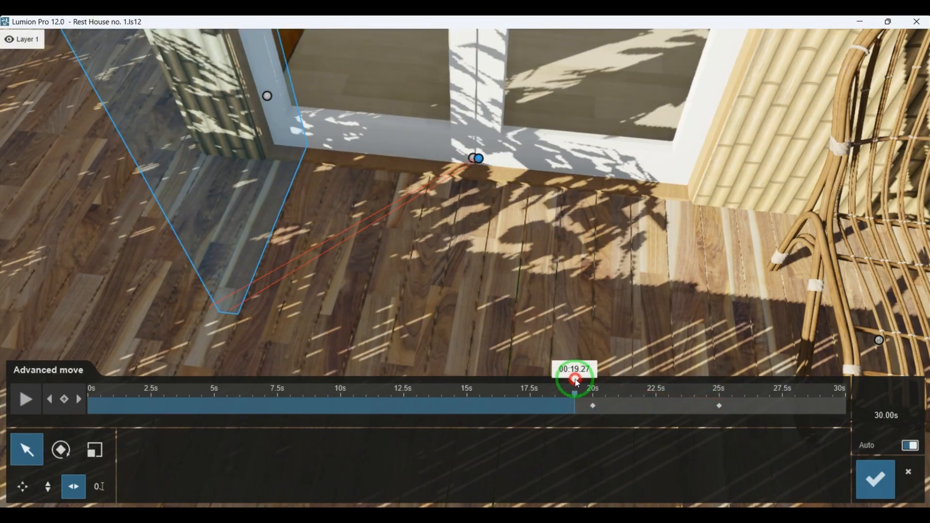
pyautogui.moveTo(528, 244); pyautogui.dragTo(540, 278, button='right')
pyautogui.press('s')
pyautogui.click(483, 152)
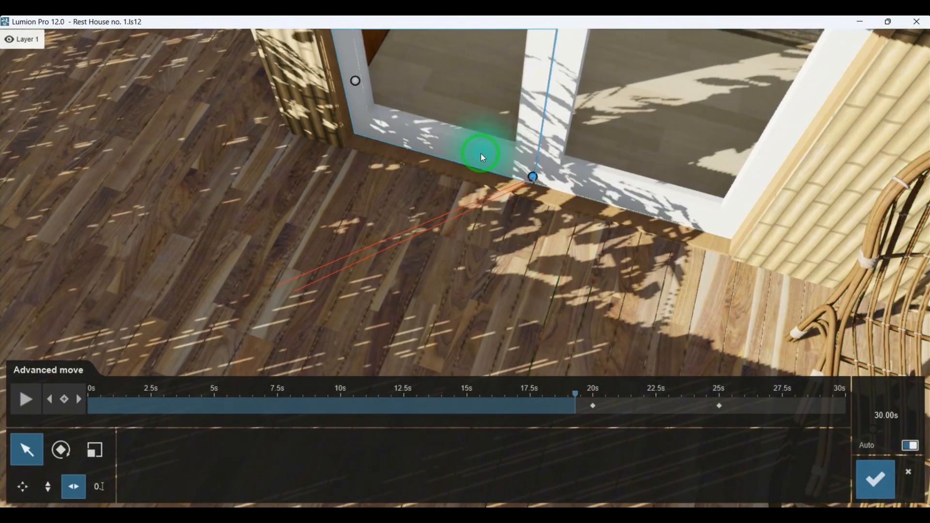
pyautogui.moveTo(573, 393); pyautogui.dragTo(657, 408)
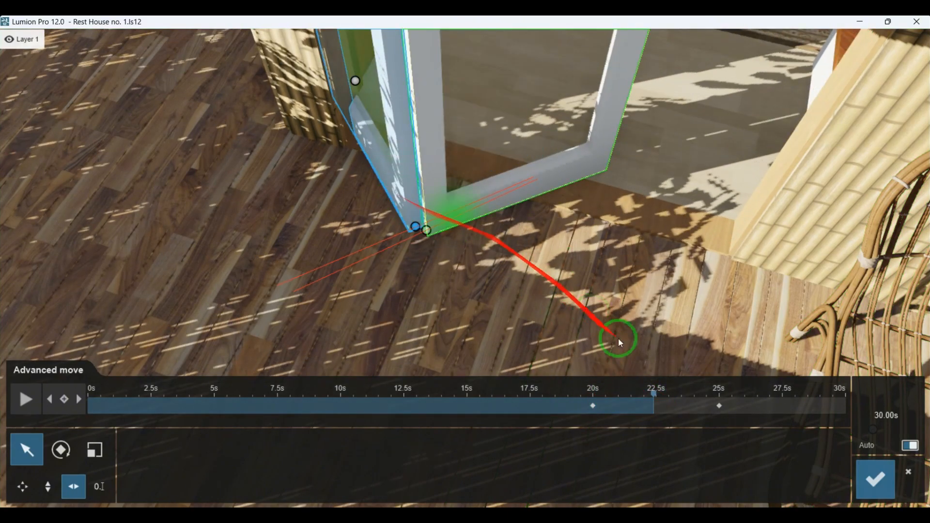
pyautogui.moveTo(655, 392)
pyautogui.mouseDown()
pyautogui.moveTo(636, 399)
pyautogui.moveTo(657, 389)
pyautogui.moveTo(646, 404)
pyautogui.moveTo(674, 398)
pyautogui.moveTo(635, 390)
pyautogui.moveTo(657, 402)
pyautogui.mouseUp()
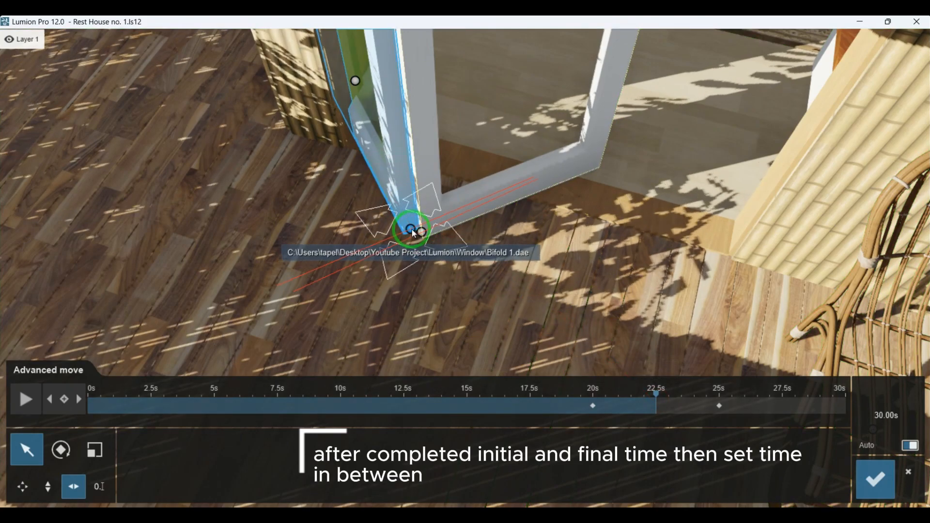
pyautogui.moveTo(412, 229); pyautogui.dragTo(436, 276)
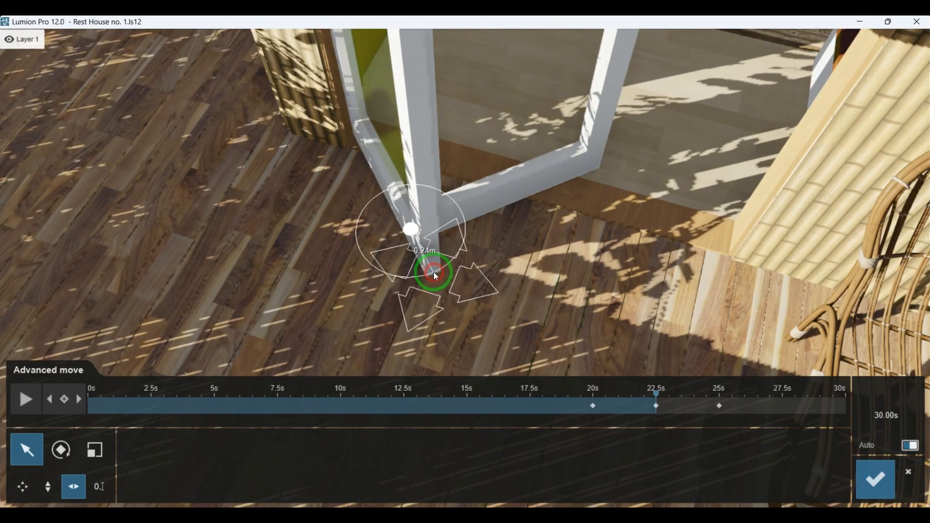
# At 22.5 s, move the chair-side leaf outward so its folding edge meets the corner-side leaf.
pyautogui.moveTo(556, 274); pyautogui.dragTo(541, 245, button='right')
pyautogui.press('w')
pyautogui.press('w')
pyautogui.press('w')
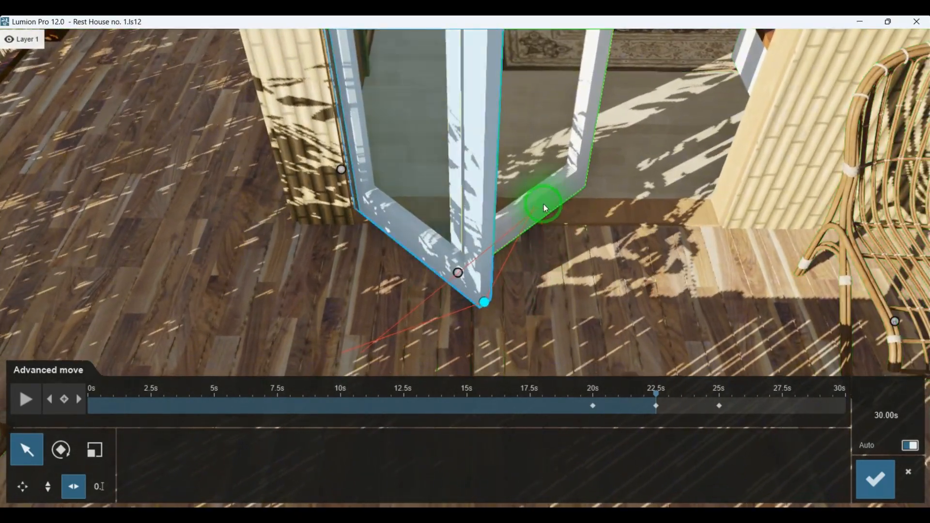
pyautogui.moveTo(460, 275)
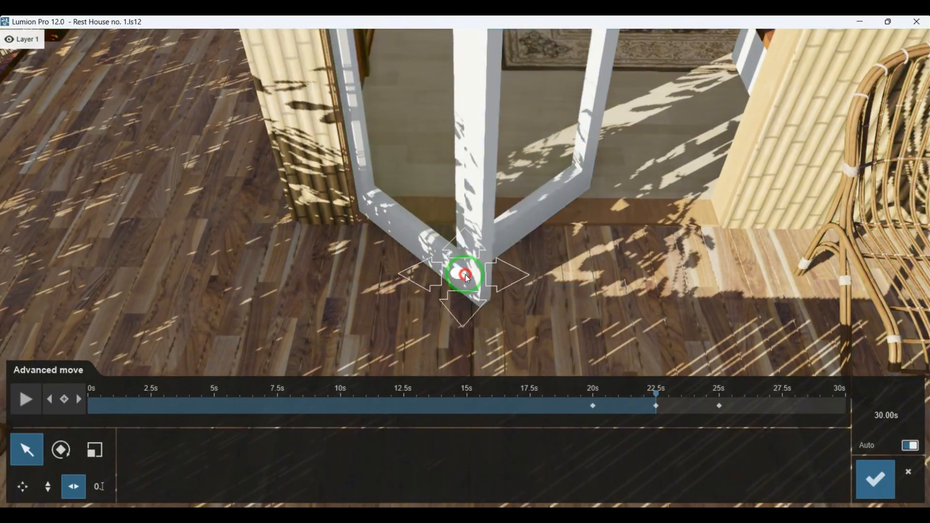
pyautogui.moveTo(466, 277); pyautogui.dragTo(493, 290)
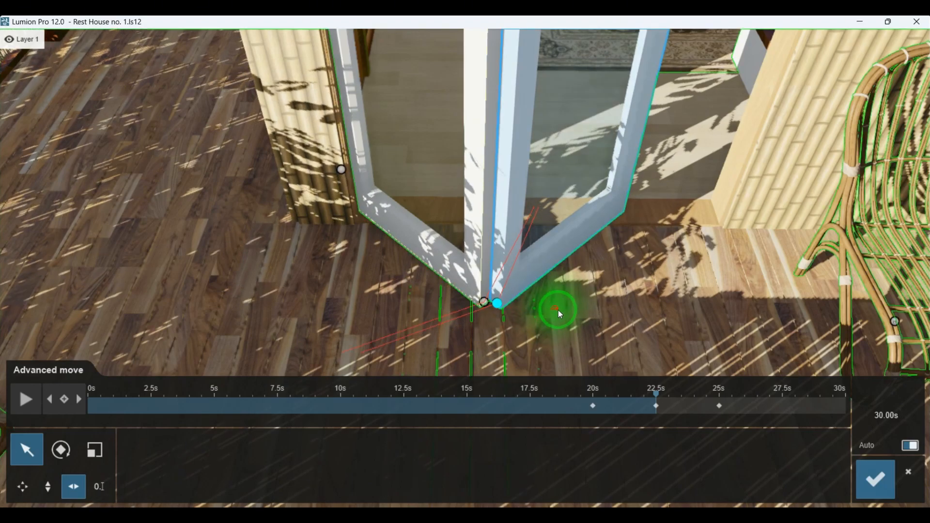
# Add another keyframe between 20 s and 22.5 s by moving the corner-side leaf's folding edge slightly outward.
pyautogui.moveTo(621, 405); pyautogui.dragTo(631, 427)
pyautogui.click(656, 422)
pyautogui.moveTo(657, 431); pyautogui.dragTo(468, 240)
pyautogui.moveTo(509, 259)
pyautogui.moveTo(512, 260); pyautogui.dragTo(529, 269)
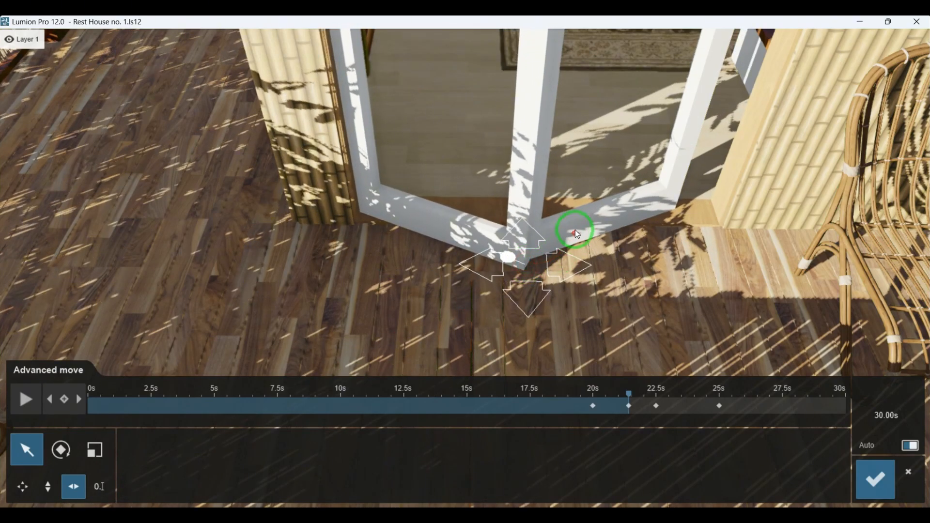
# Move the chair-side leaf horizontally to align its folding edge with the neighbouring leaf at the keyframe between 20 s and 22.5 s.
pyautogui.click(595, 222)
pyautogui.moveTo(530, 263)
pyautogui.mouseDown()
pyautogui.moveTo(536, 270)
pyautogui.moveTo(521, 261)
pyautogui.moveTo(542, 269)
pyautogui.mouseUp()
pyautogui.moveTo(581, 234); pyautogui.dragTo(573, 219)
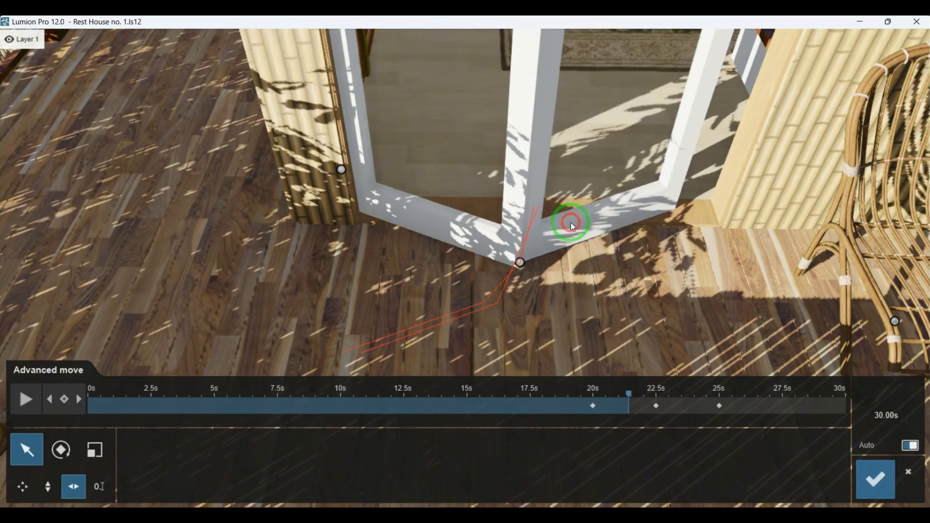
pyautogui.moveTo(620, 199); pyautogui.dragTo(578, 263, button='right')
pyautogui.press('w')
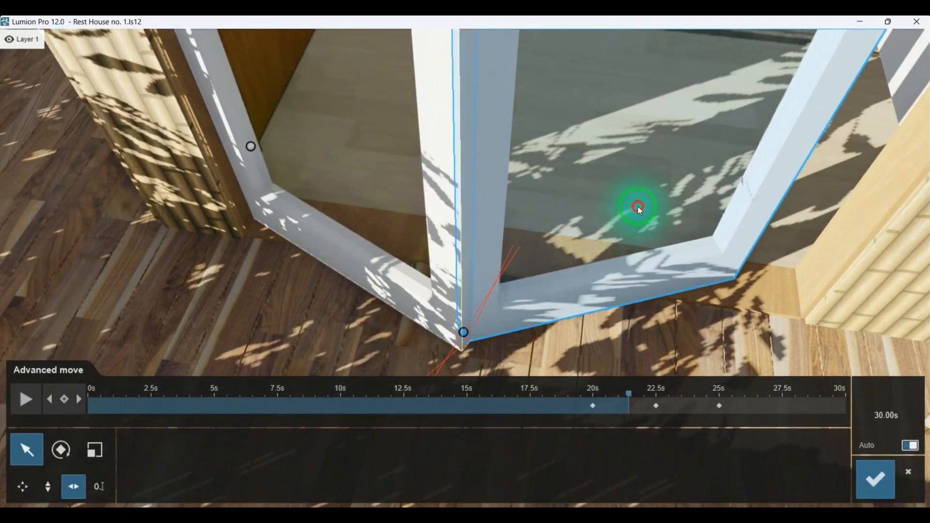
pyautogui.moveTo(464, 331); pyautogui.dragTo(483, 350)
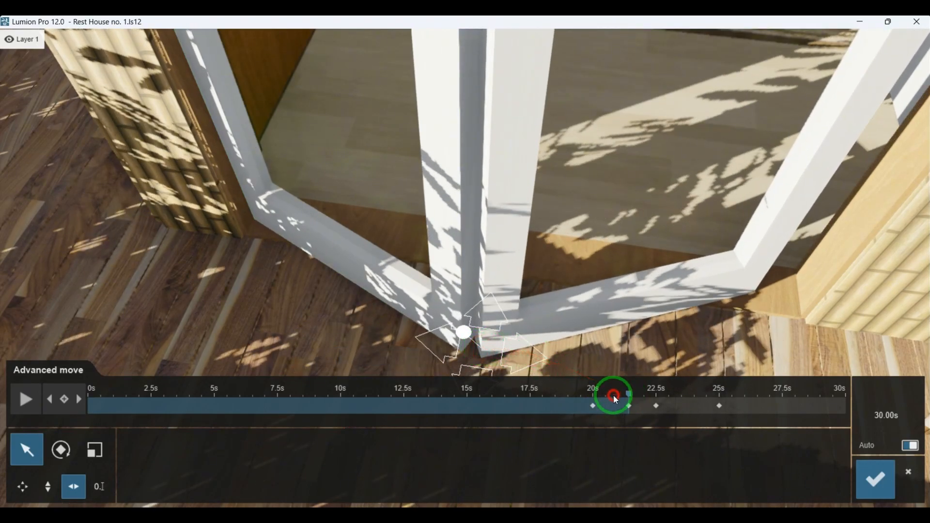
# Add an in-between keyframe at 23.68 s by moving the corner-side leaf slightly outward along the deck.
pyautogui.click(630, 395)
pyautogui.moveTo(616, 399); pyautogui.dragTo(695, 431)
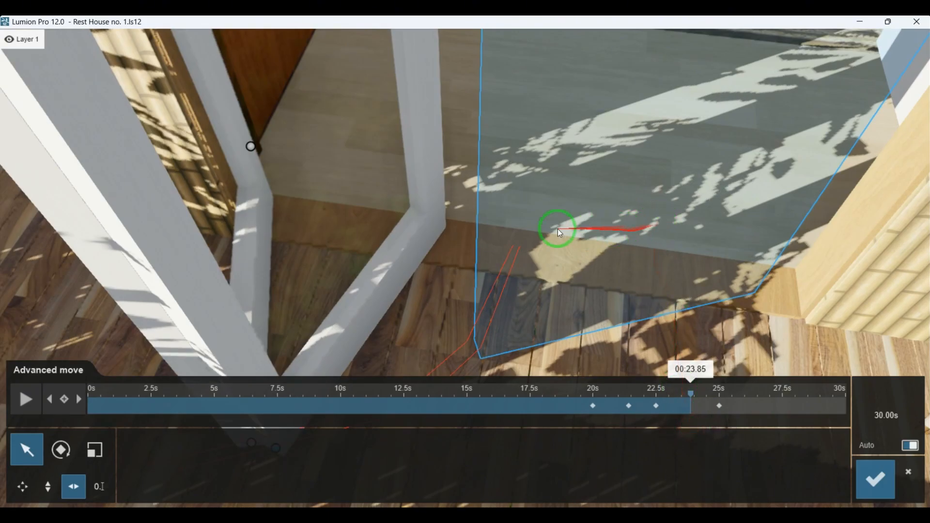
pyautogui.scroll(-5, 555, 206)
pyautogui.scroll(5, 527, 239)
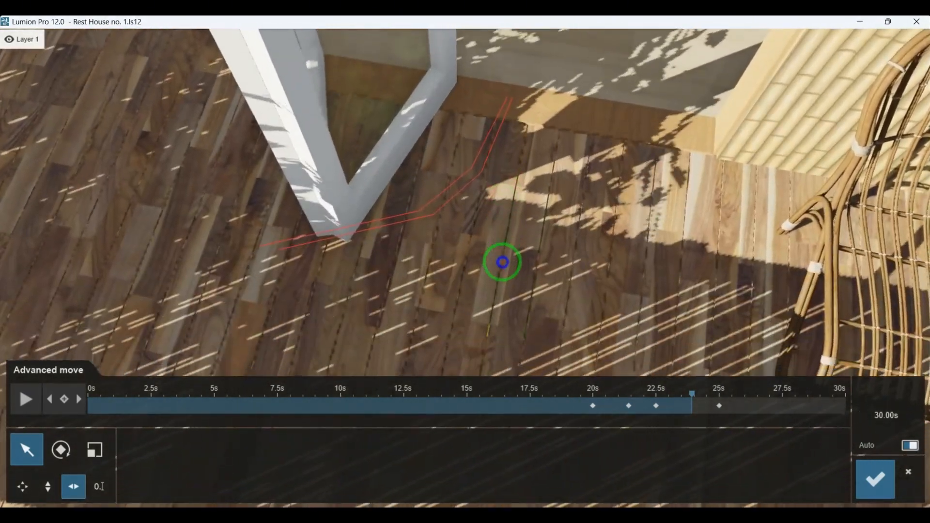
pyautogui.moveTo(691, 397); pyautogui.dragTo(687, 398)
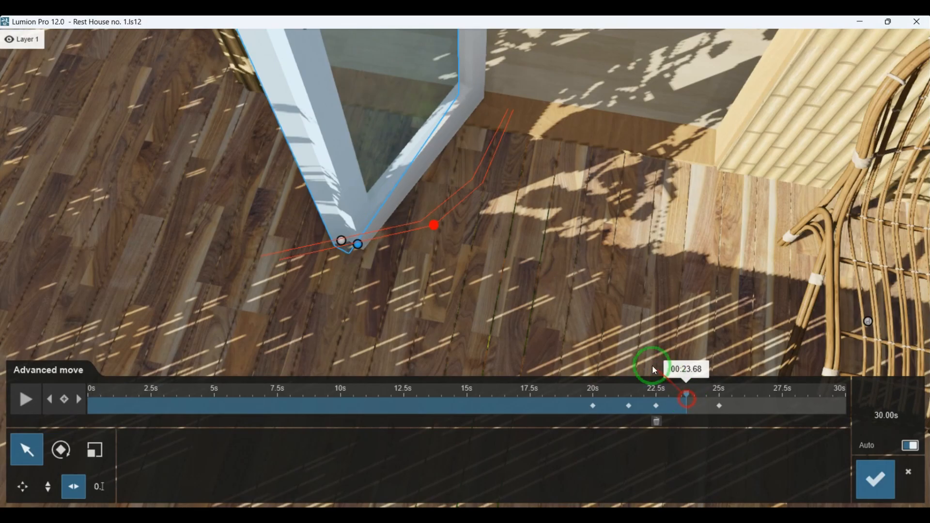
pyautogui.moveTo(197, 240); pyautogui.dragTo(223, 220, button='right')
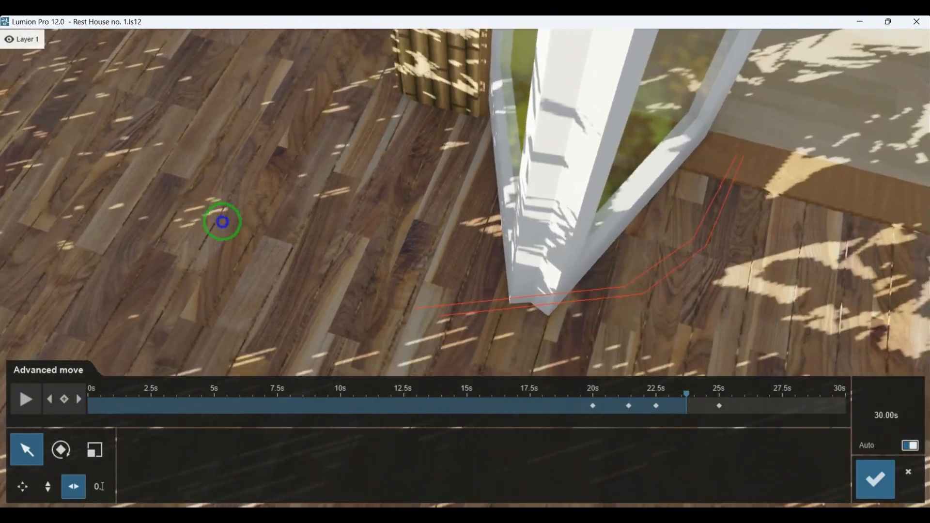
pyautogui.moveTo(517, 311); pyautogui.dragTo(528, 335)
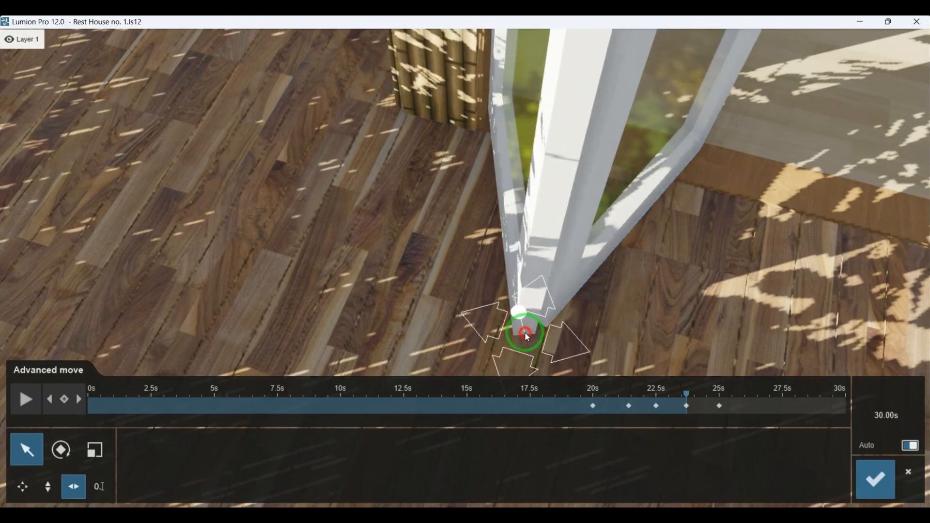
pyautogui.click(574, 274)
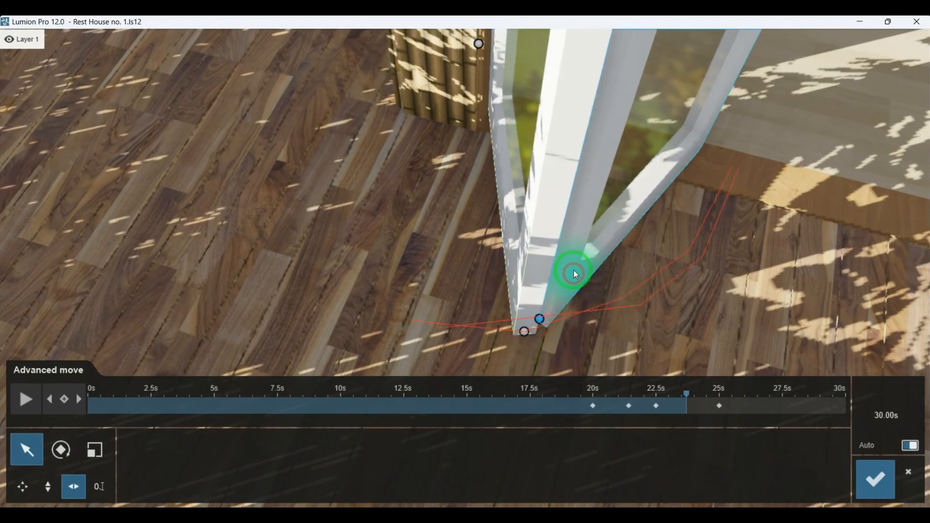
# At 23.68 s, move the other leaf's folding edge slightly outward to meet its neighbour, and scrub the timeline to review the opening motion.
pyautogui.moveTo(540, 318); pyautogui.dragTo(545, 325)
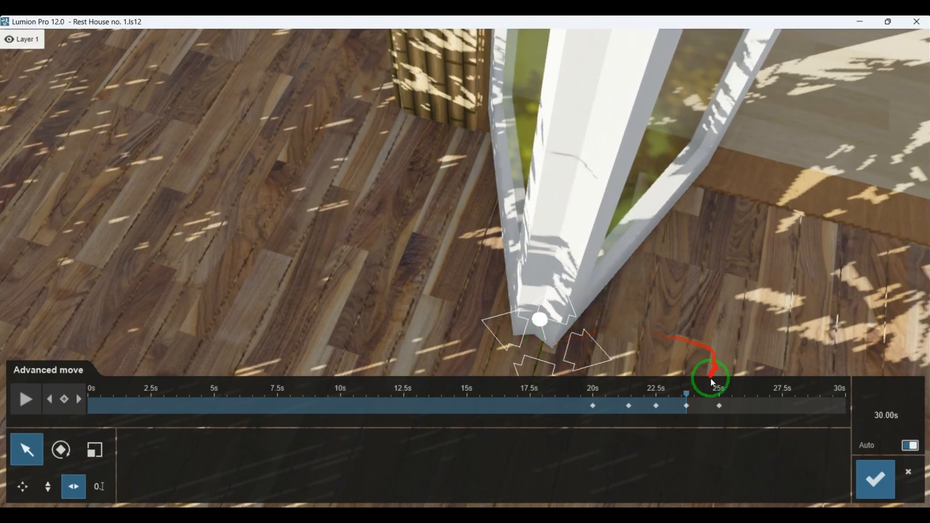
pyautogui.moveTo(691, 399); pyautogui.dragTo(571, 353)
pyautogui.moveTo(450, 219); pyautogui.dragTo(437, 211, button='right')
pyautogui.scroll(-2, 437, 211)
pyautogui.moveTo(494, 249); pyautogui.dragTo(513, 248, button='right')
pyautogui.scroll(2, 502, 261)
pyautogui.moveTo(586, 394); pyautogui.dragTo(722, 427)
# At 25 s, rotate the railing-side leaf of the second bifold door about 90 degrees so it stands perpendicular to the opening.
pyautogui.moveTo(586, 292); pyautogui.dragTo(503, 264, button='right')
pyautogui.press('w')
pyautogui.press('s')
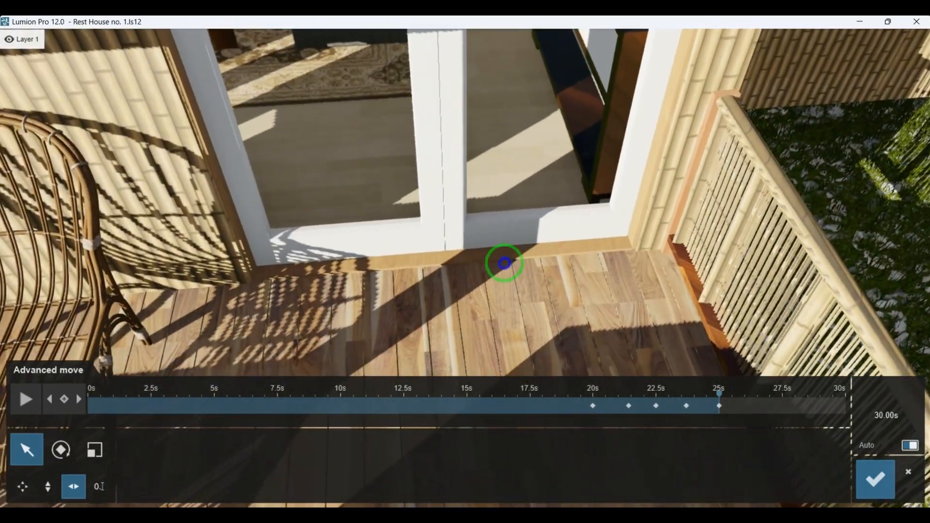
pyautogui.click(479, 231)
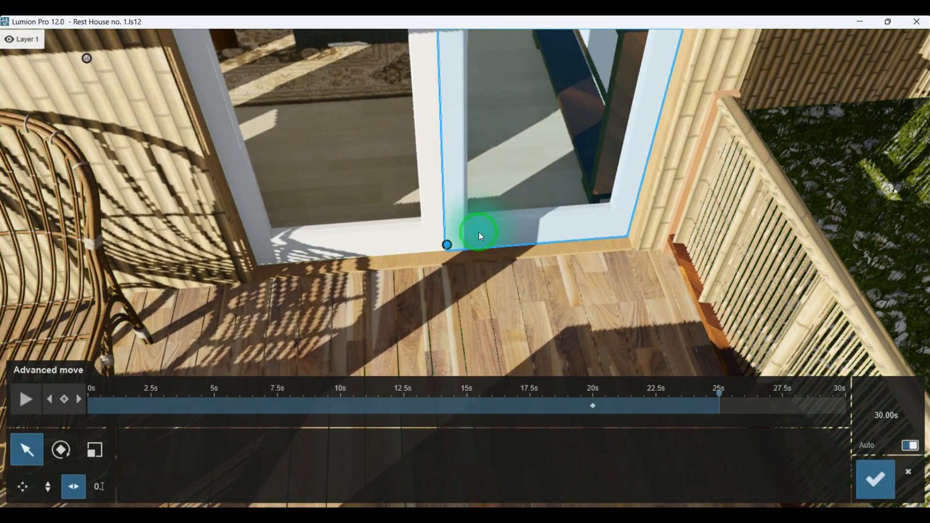
pyautogui.click(61, 450)
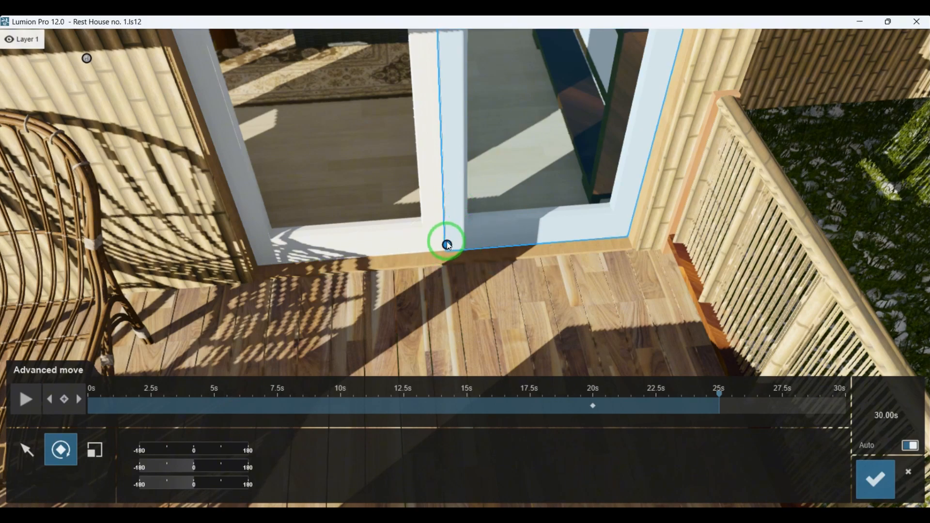
pyautogui.moveTo(448, 245); pyautogui.dragTo(509, 247)
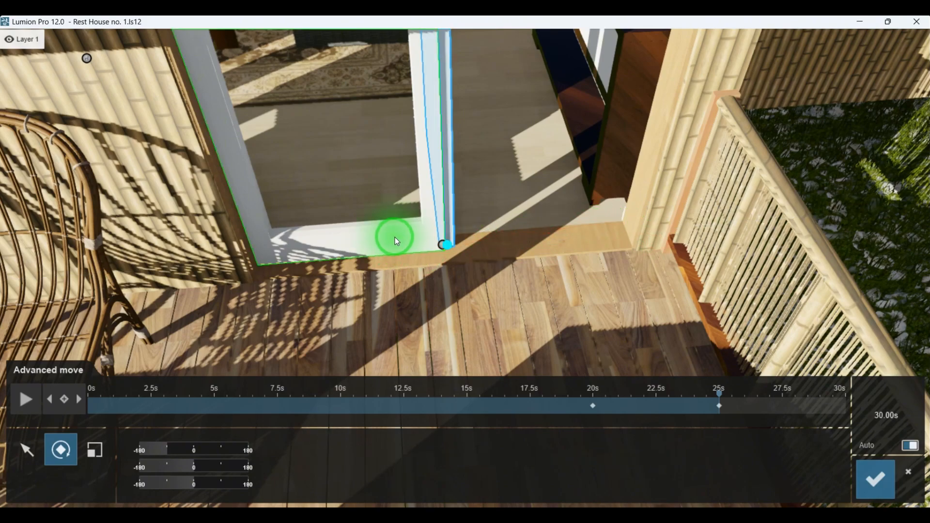
# Move the rotated railing-side leaf about 1.24 m outward to its open position beside the railing-side door frame at 25 s.
pyautogui.moveTo(448, 245)
pyautogui.mouseDown()
pyautogui.moveTo(617, 301)
pyautogui.moveTo(678, 377)
pyautogui.moveTo(660, 392)
pyautogui.moveTo(678, 393)
pyautogui.moveTo(569, 293)
pyautogui.mouseUp()
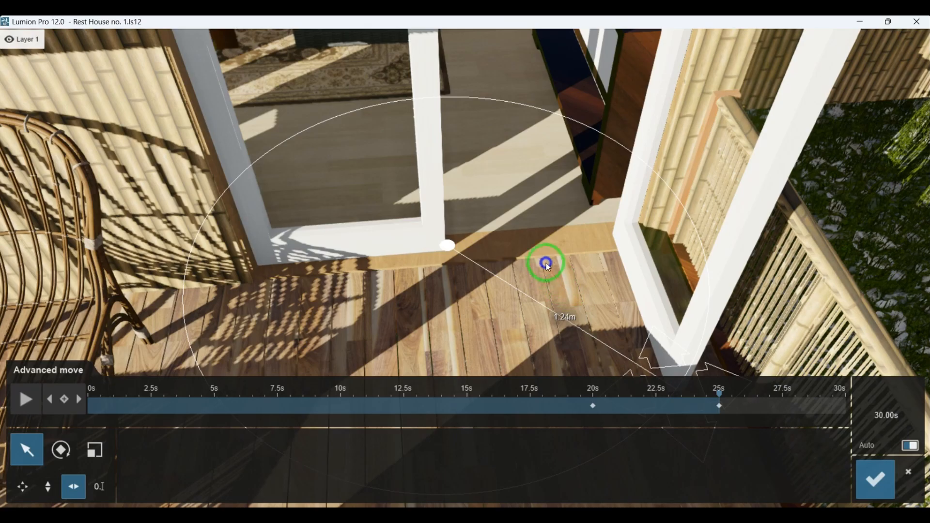
pyautogui.moveTo(536, 274)
pyautogui.mouseDown(button='right')
pyautogui.moveTo(518, 266)
pyautogui.moveTo(518, 249)
pyautogui.moveTo(497, 232)
pyautogui.moveTo(514, 235)
pyautogui.moveTo(478, 222)
pyautogui.moveTo(508, 233)
pyautogui.moveTo(530, 260)
pyautogui.moveTo(539, 254)
pyautogui.moveTo(474, 234)
pyautogui.moveTo(550, 276)
pyautogui.moveTo(563, 305)
pyautogui.moveTo(547, 277)
pyautogui.mouseUp(button='right')
pyautogui.press('w')
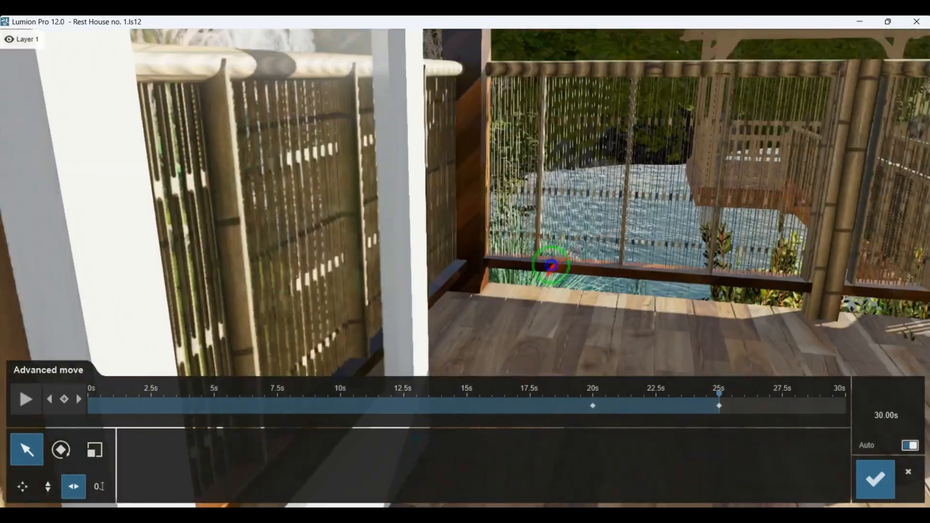
# Rotate the second bifold door's chair-side leaf about 90 degrees at 25 s so it stands perpendicular to the opening.
pyautogui.moveTo(550, 266); pyautogui.dragTo(455, 205, button='right')
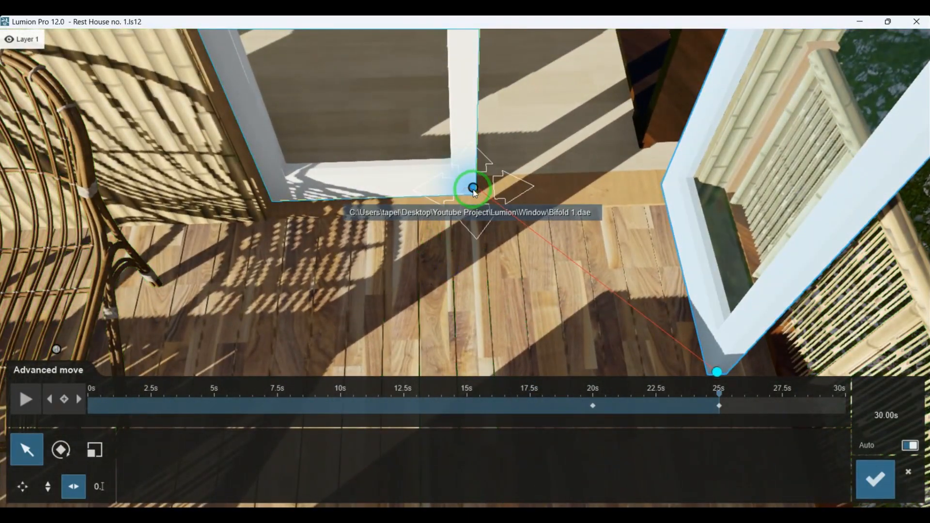
pyautogui.click(63, 451)
pyautogui.moveTo(476, 192); pyautogui.dragTo(680, 172)
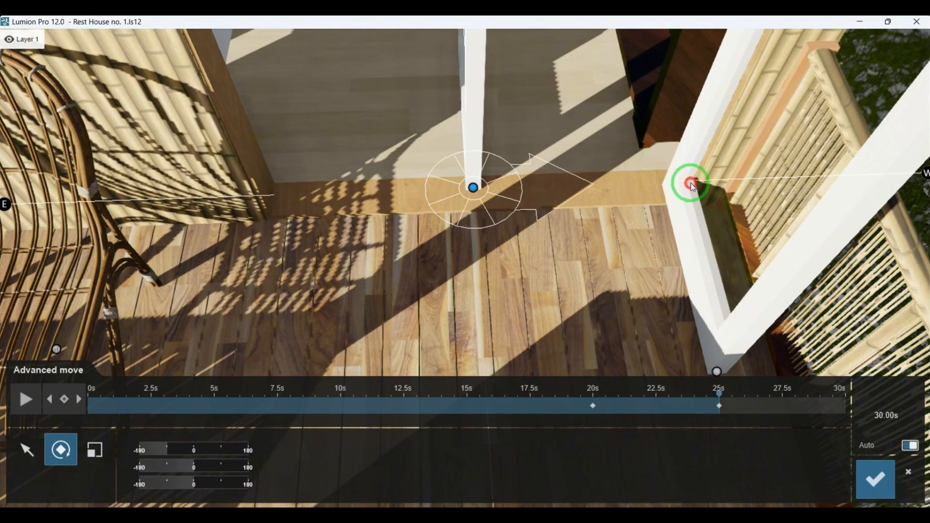
# Move the chair-side leaf about 1.2 m across the deck at 25 s and nudge it flush against the folded railing-side leaf.
pyautogui.moveTo(304, 310); pyautogui.dragTo(311, 312, button='right')
pyautogui.click(34, 452)
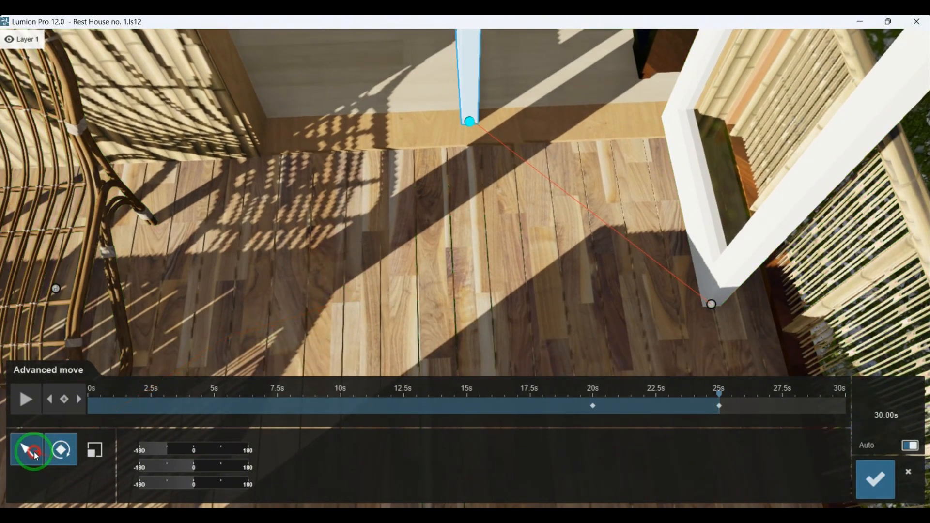
pyautogui.moveTo(470, 124); pyautogui.dragTo(689, 307)
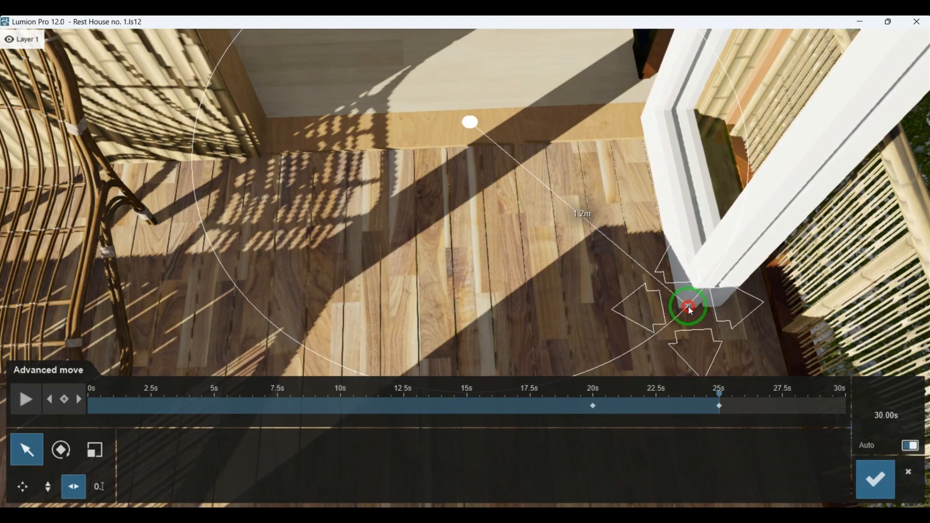
pyautogui.moveTo(687, 317); pyautogui.dragTo(644, 326, button='right')
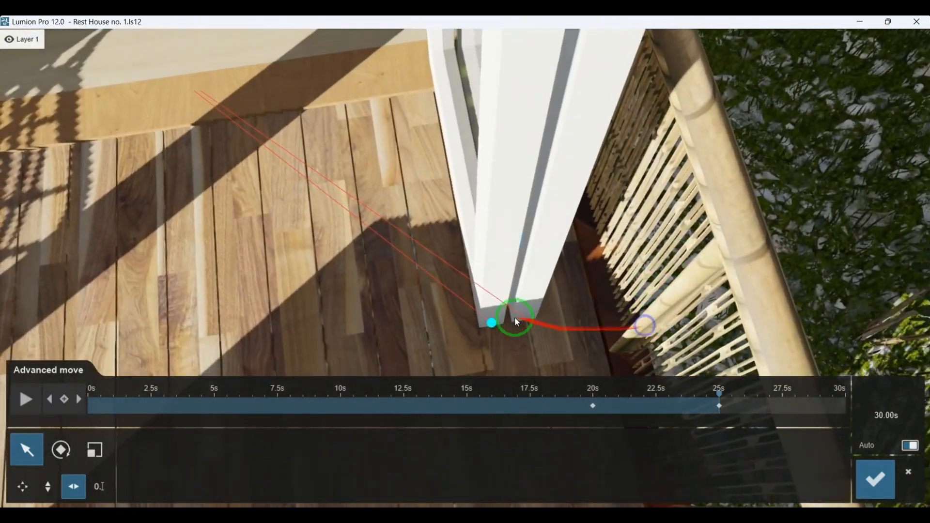
pyautogui.moveTo(494, 321); pyautogui.dragTo(497, 321)
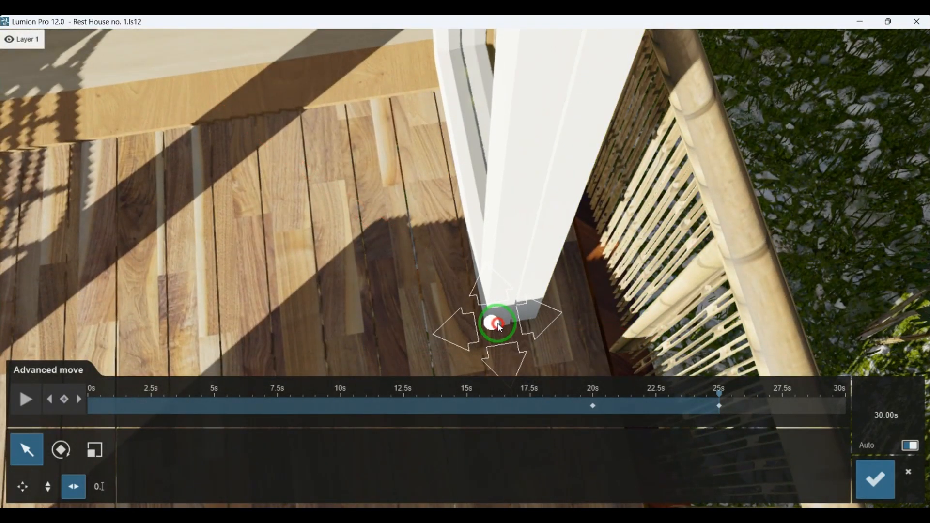
# At 22.44 s, move the railing-side leaf about 0.27 m outward and fine-tune it so its hinge edge meets the door frame.
pyautogui.moveTo(276, 219); pyautogui.dragTo(623, 336, button='right')
pyautogui.moveTo(719, 393); pyautogui.dragTo(595, 391)
pyautogui.moveTo(365, 264); pyautogui.dragTo(402, 286, button='right')
pyautogui.scroll(2, 388, 272)
pyautogui.scroll(-2, 390, 272)
pyautogui.moveTo(595, 393); pyautogui.dragTo(658, 398)
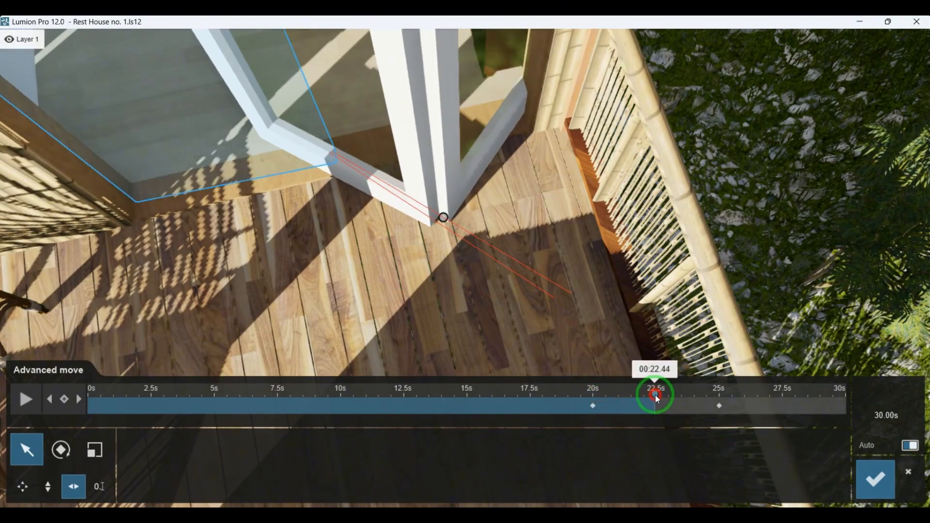
pyautogui.click(452, 208)
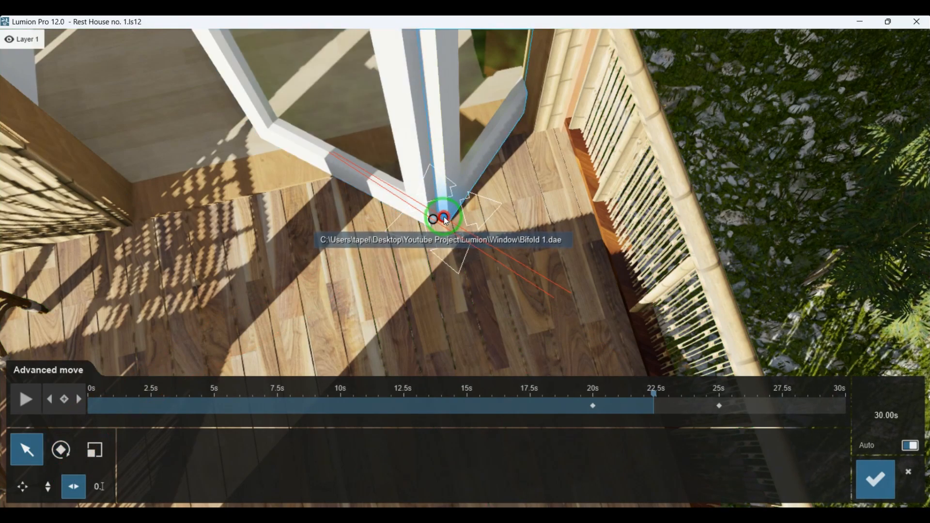
pyautogui.moveTo(415, 270); pyautogui.dragTo(396, 287)
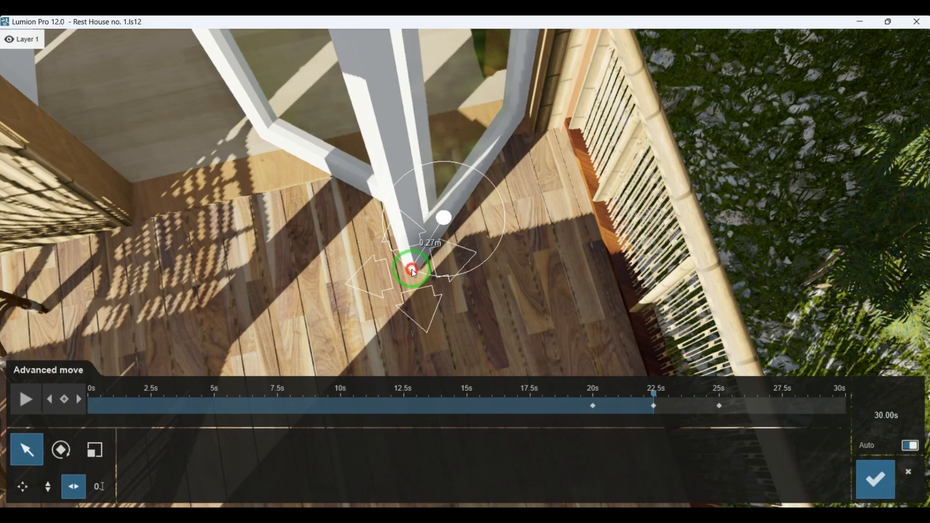
pyautogui.moveTo(440, 231); pyautogui.dragTo(442, 279, button='right')
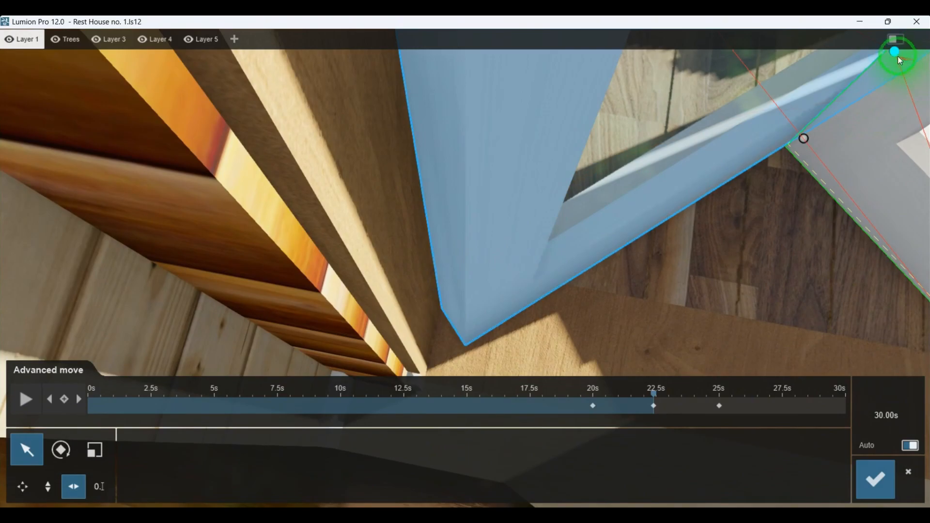
pyautogui.moveTo(867, 126); pyautogui.dragTo(872, 123, button='right')
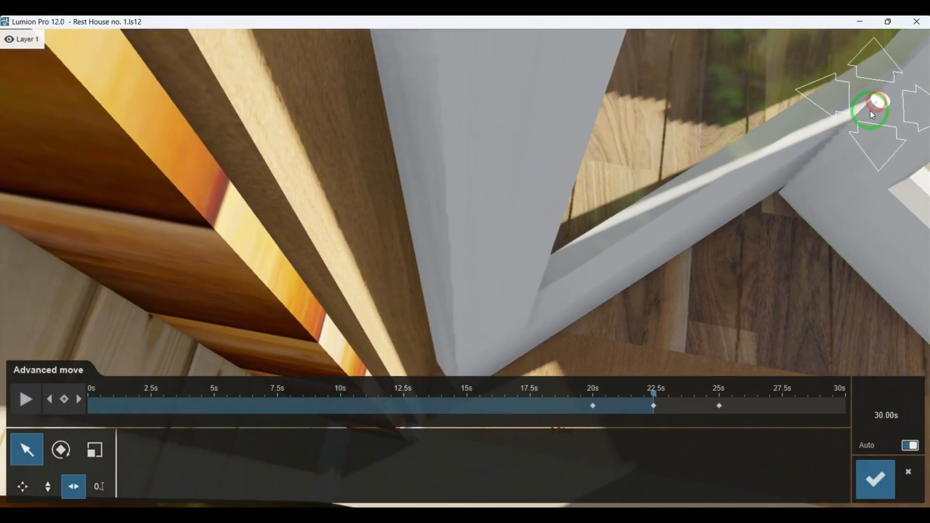
# Move the chair-side leaf outward at 22.44 s so its folding edge lines up with the railing-side leaf.
pyautogui.moveTo(716, 269)
pyautogui.mouseDown(button='right')
pyautogui.moveTo(722, 258)
pyautogui.moveTo(717, 264)
pyautogui.moveTo(704, 237)
pyautogui.moveTo(703, 257)
pyautogui.moveTo(726, 267)
pyautogui.mouseUp(button='right')
pyautogui.press('w')
pyautogui.press('w')
pyautogui.press('s')
pyautogui.moveTo(265, 180); pyautogui.dragTo(218, 148, button='right')
pyautogui.press('w')
pyautogui.press('s')
pyautogui.press('w')
pyautogui.press('s')
pyautogui.moveTo(259, 275); pyautogui.dragTo(262, 287, button='right')
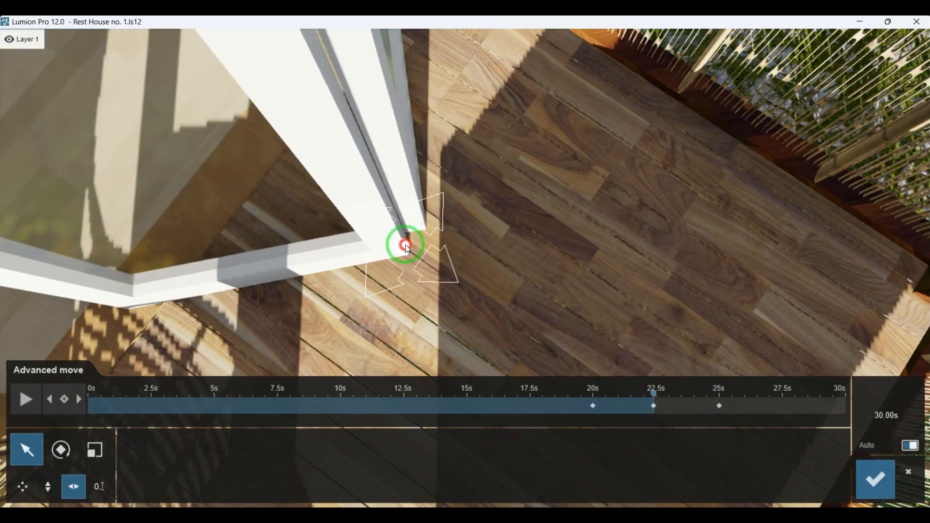
pyautogui.press('s')
pyautogui.moveTo(582, 266); pyautogui.dragTo(482, 317, button='right')
pyautogui.press('s')
pyautogui.moveTo(396, 268); pyautogui.dragTo(395, 275)
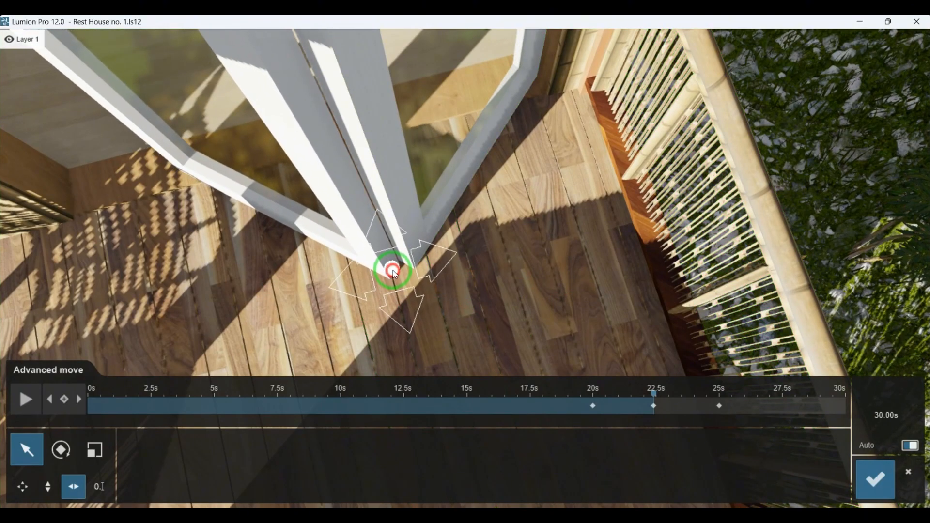
# Add an in-between keyframe at 21.28 s by moving the second door's railing-side leaf slightly outward on the deck.
pyautogui.moveTo(655, 393); pyautogui.dragTo(626, 399)
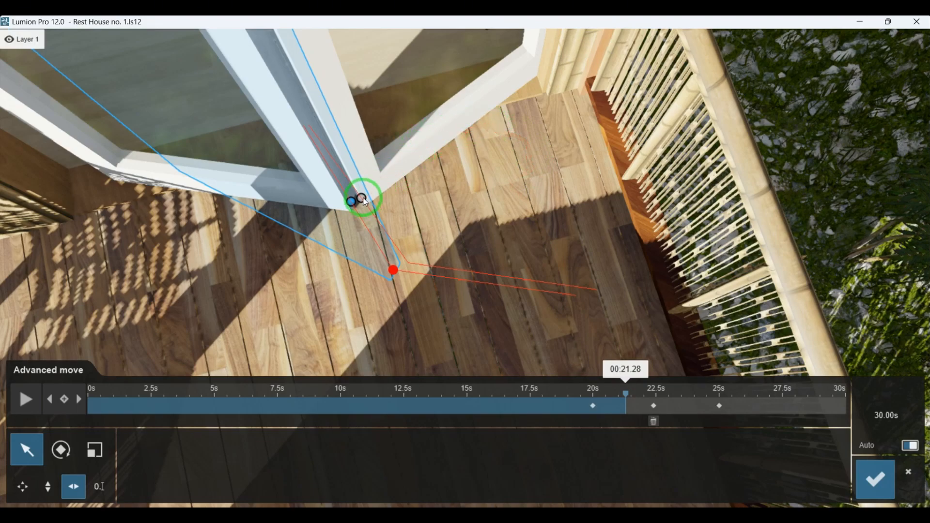
pyautogui.moveTo(365, 202); pyautogui.dragTo(349, 209)
pyautogui.moveTo(288, 225); pyautogui.dragTo(348, 211)
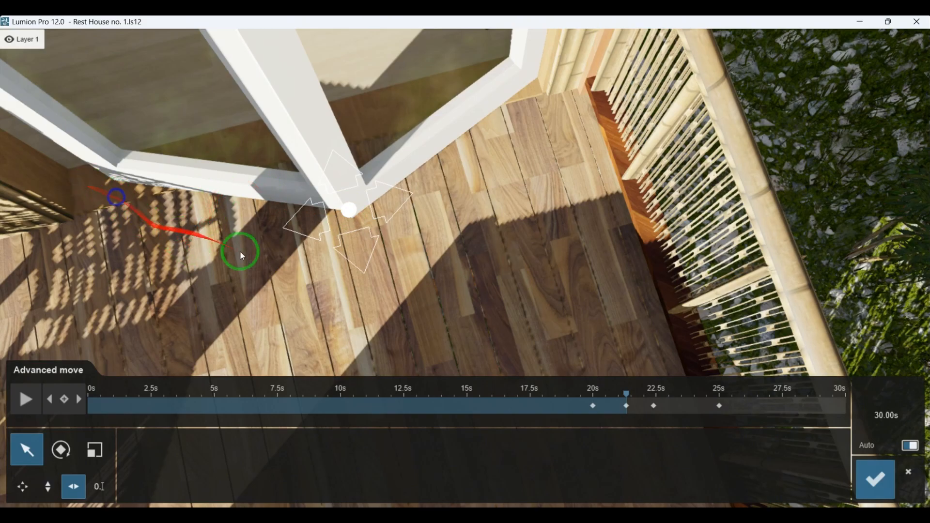
# At 21.28 s, move the chair-side leaf so its folding edge sits beside the railing-side leaf's edge.
pyautogui.moveTo(208, 241)
pyautogui.mouseDown(button='right')
pyautogui.moveTo(196, 234)
pyautogui.moveTo(202, 246)
pyautogui.mouseUp(button='right')
pyautogui.moveTo(472, 308); pyautogui.dragTo(488, 320)
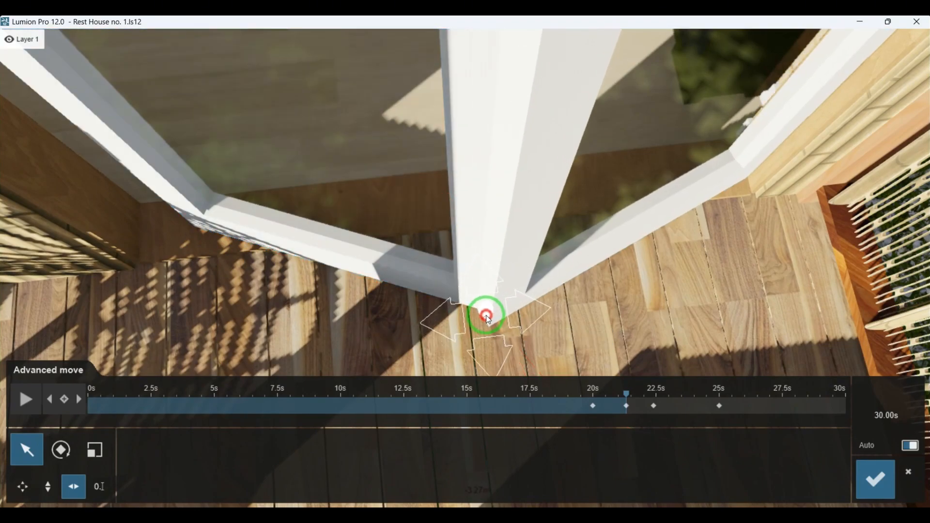
pyautogui.moveTo(428, 286); pyautogui.dragTo(475, 323)
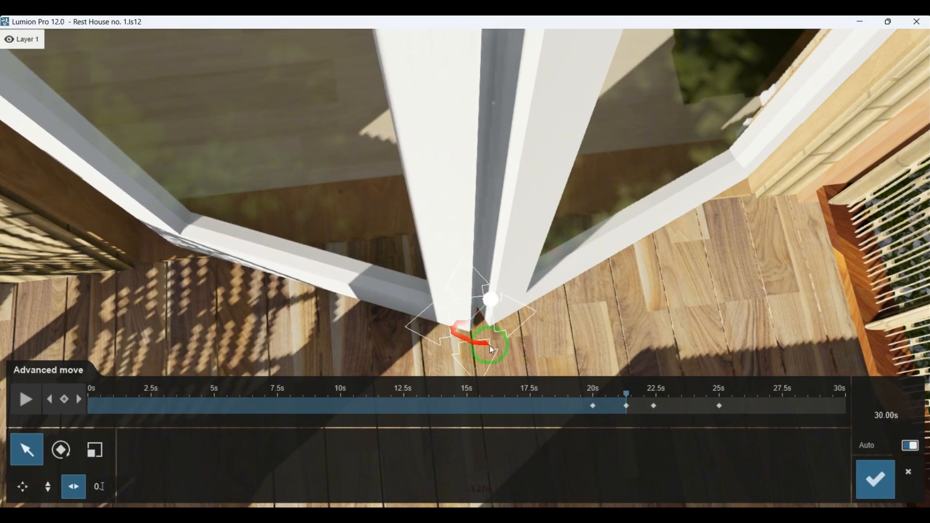
# Add an in-between keyframe at 23.76 s by moving the second door's railing-side leaf slightly outward.
pyautogui.moveTo(627, 392); pyautogui.dragTo(693, 403)
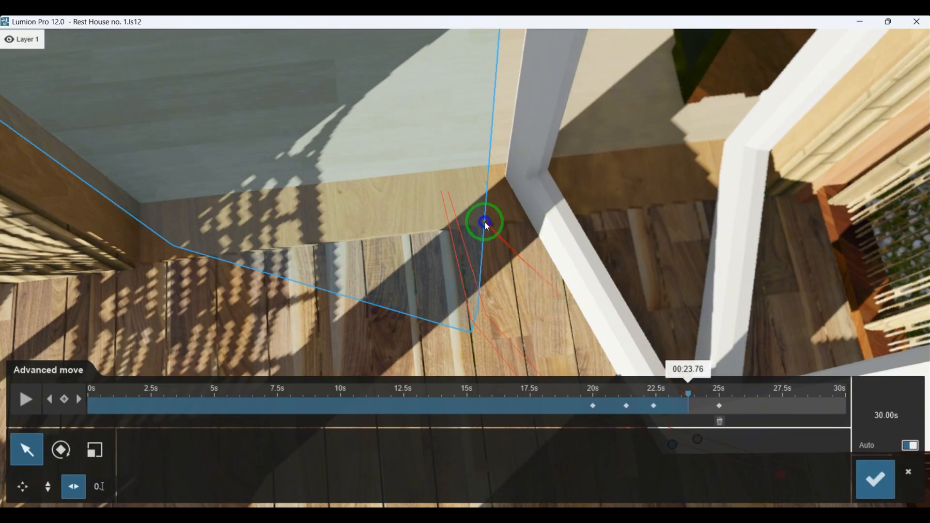
pyautogui.moveTo(515, 280); pyautogui.dragTo(512, 302, button='right')
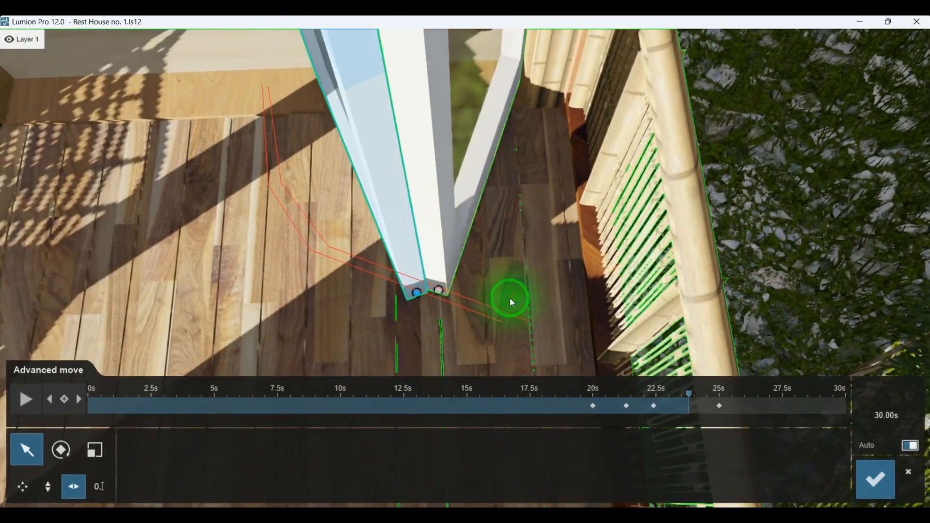
pyautogui.click(438, 292)
pyautogui.moveTo(439, 295)
pyautogui.mouseDown()
pyautogui.moveTo(430, 292)
pyautogui.moveTo(428, 306)
pyautogui.mouseUp()
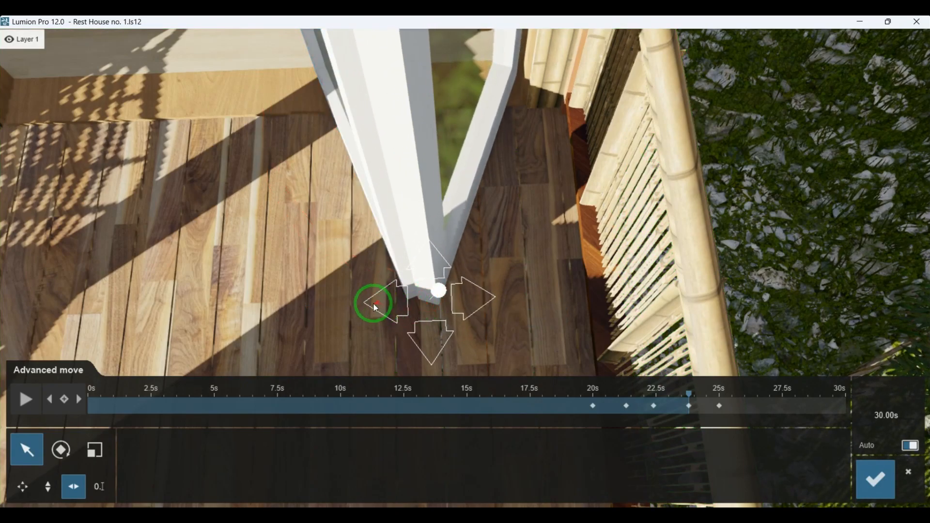
# At 23.76 s, shift the chair-side leaf clear of the railing-side leaf so their folding edges align.
pyautogui.moveTo(307, 281); pyautogui.dragTo(339, 318, button='right')
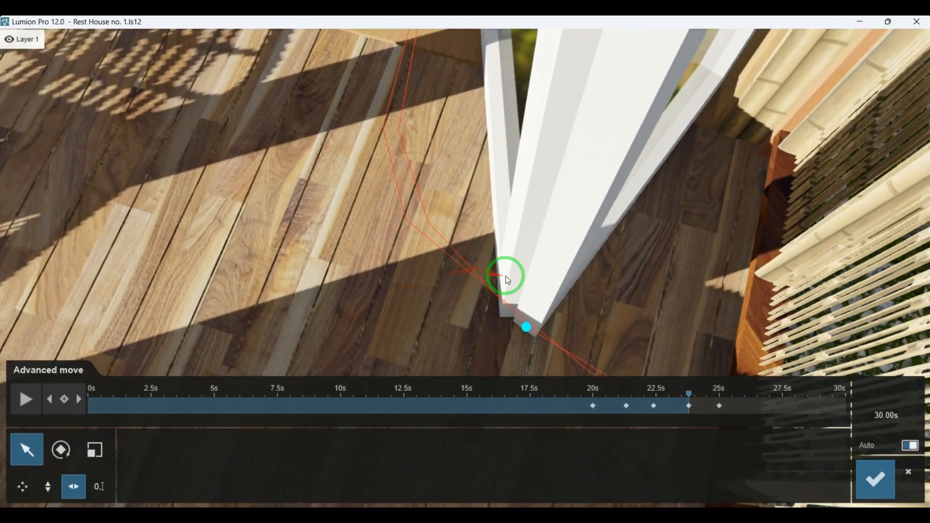
pyautogui.moveTo(511, 316); pyautogui.dragTo(499, 323)
pyautogui.click(501, 319)
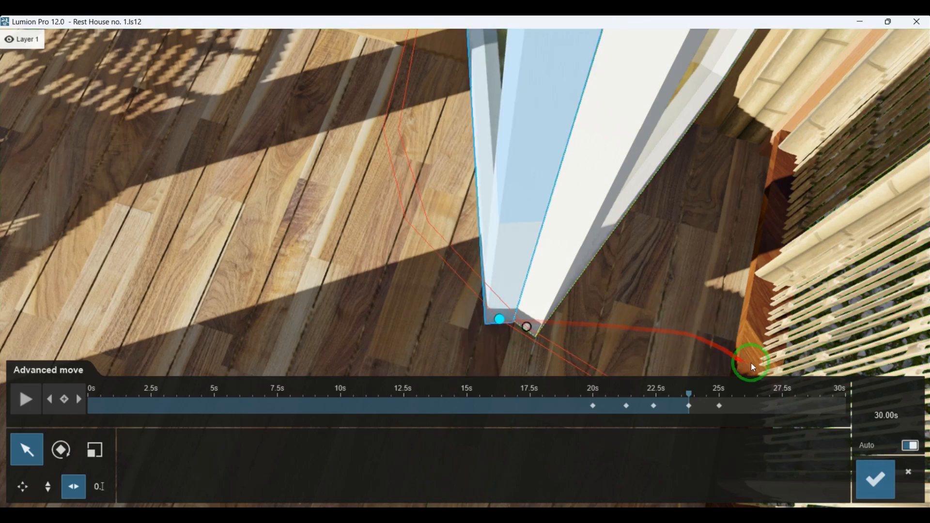
# Scrub back to just before 20 s and examine both closed bifold doors from inside the living room.
pyautogui.moveTo(689, 396); pyautogui.dragTo(673, 407)
pyautogui.moveTo(668, 326); pyautogui.dragTo(463, 311, button='right')
pyautogui.press('s')
pyautogui.press('w')
pyautogui.moveTo(671, 396)
pyautogui.mouseDown()
pyautogui.moveTo(590, 409)
pyautogui.moveTo(727, 425)
pyautogui.moveTo(596, 419)
pyautogui.moveTo(557, 336)
pyautogui.mouseUp()
pyautogui.scroll(10, 515, 280)
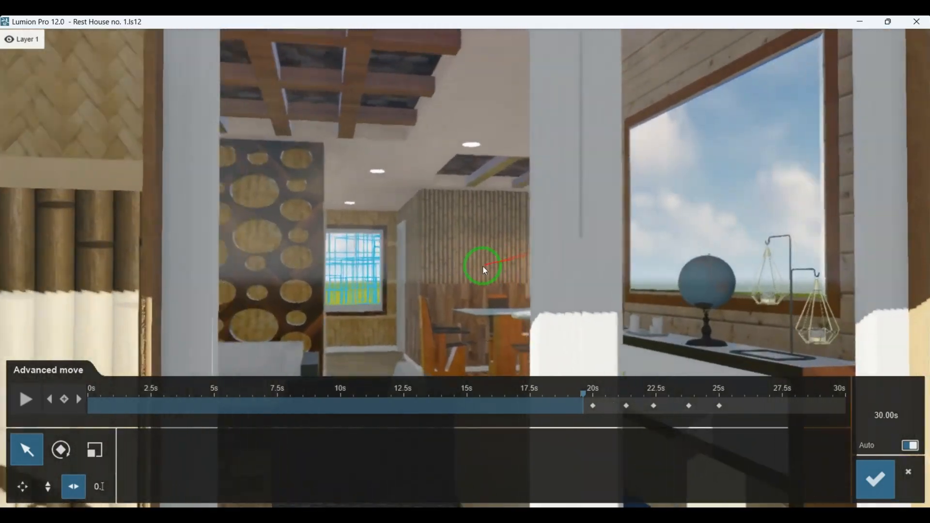
pyautogui.scroll(5, 437, 272)
pyautogui.moveTo(320, 296); pyautogui.dragTo(278, 278, button='right')
pyautogui.scroll(-3, 370, 275)
pyautogui.scroll(-3, 370, 275)
pyautogui.moveTo(368, 276); pyautogui.dragTo(384, 272, button='right')
pyautogui.scroll(3, 590, 260)
pyautogui.moveTo(590, 259); pyautogui.dragTo(574, 274, button='right')
pyautogui.scroll(-6, 574, 274)
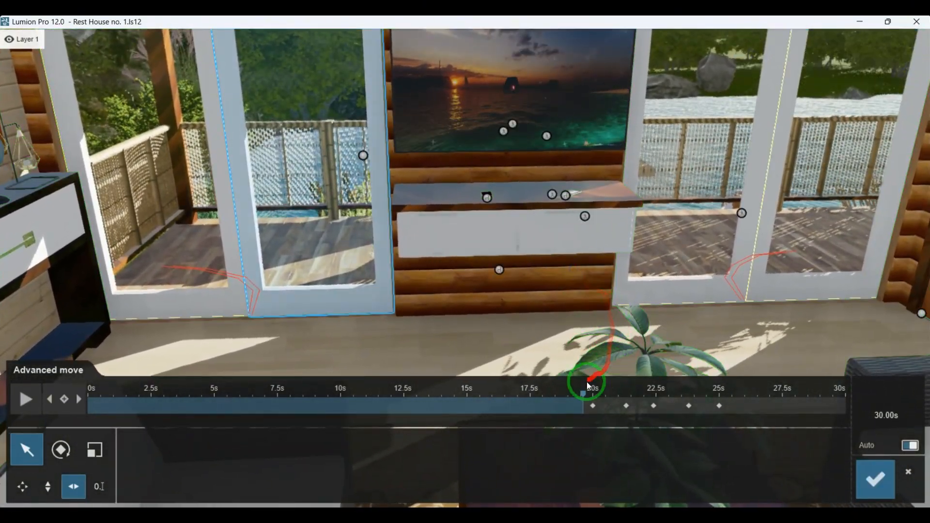
# Preview both bifold doors opening from 20 s to past 25 s and apply the Advanced Move changes.
pyautogui.moveTo(588, 387); pyautogui.dragTo(746, 420)
pyautogui.click(878, 482)
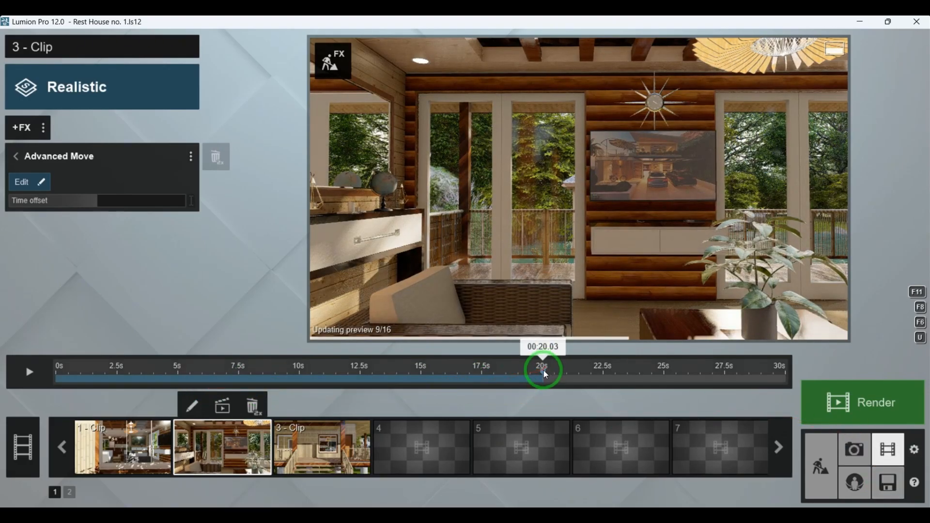
# Edit the Advanced Move effect on the wooden main door, adding a closed-position rotation keyframe at about 0 s.
pyautogui.moveTo(544, 373); pyautogui.dragTo(180, 397)
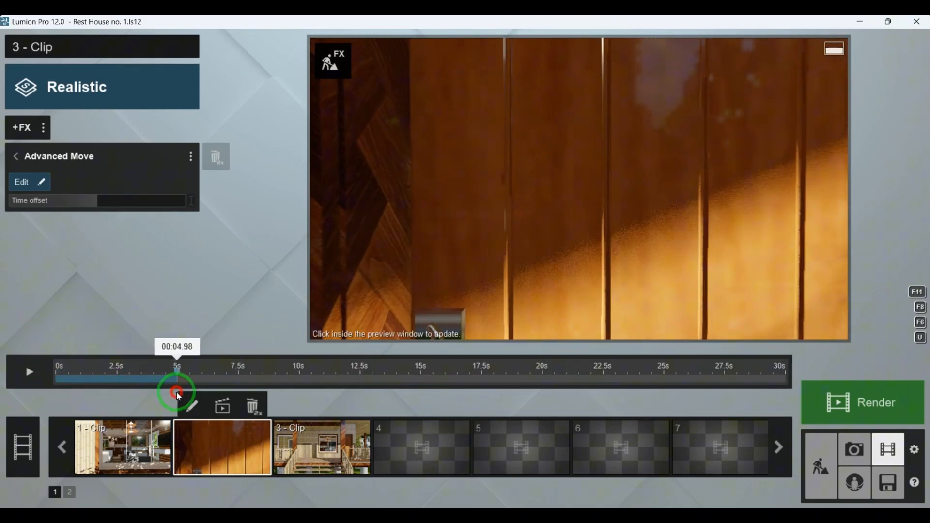
pyautogui.click(42, 183)
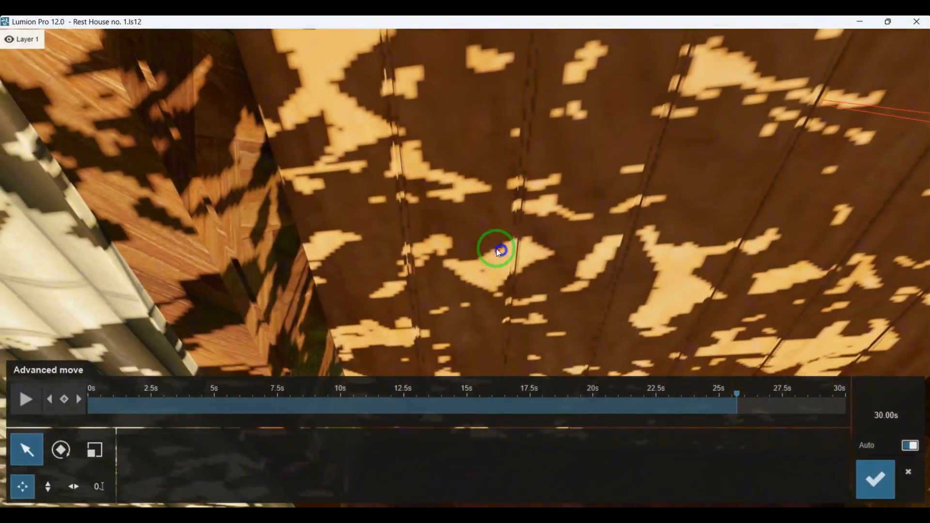
pyautogui.moveTo(499, 252); pyautogui.dragTo(622, 214, button='right')
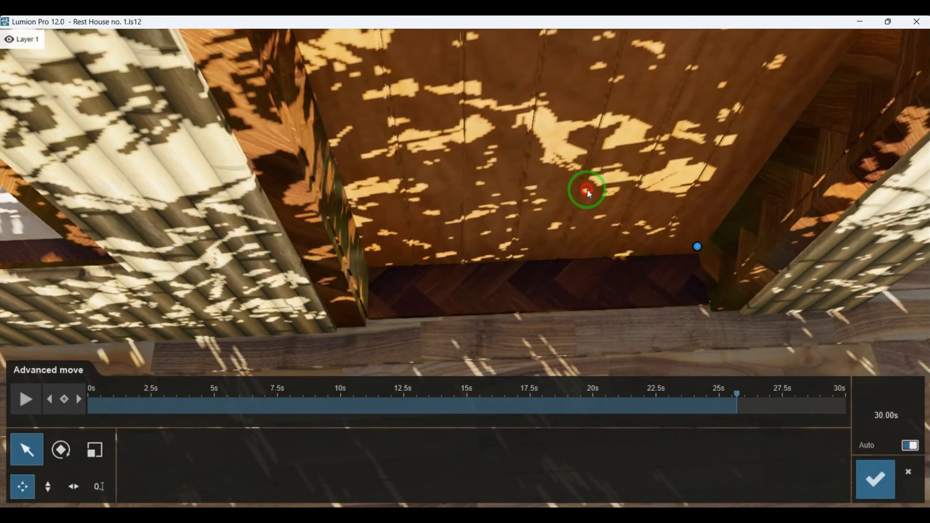
pyautogui.click(588, 192)
pyautogui.moveTo(736, 395); pyautogui.dragTo(91, 401)
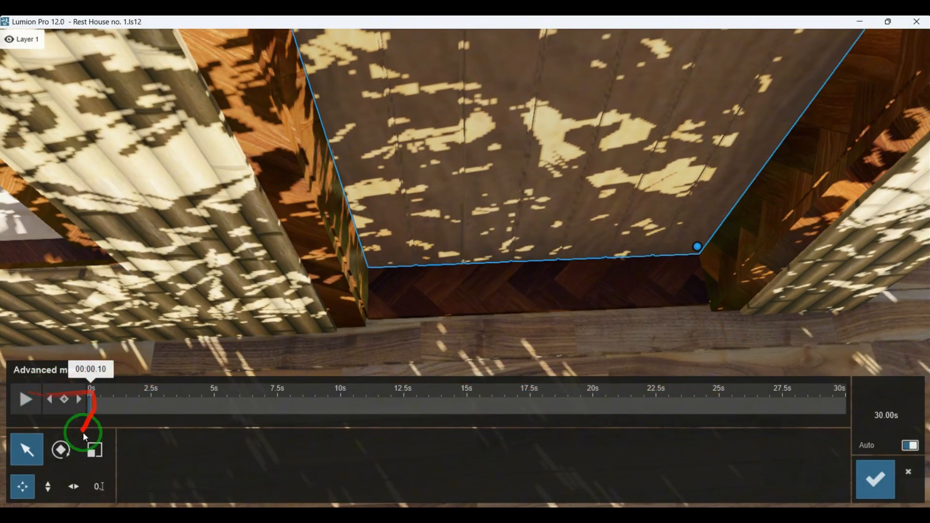
pyautogui.click(61, 450)
pyautogui.moveTo(699, 246); pyautogui.dragTo(275, 351)
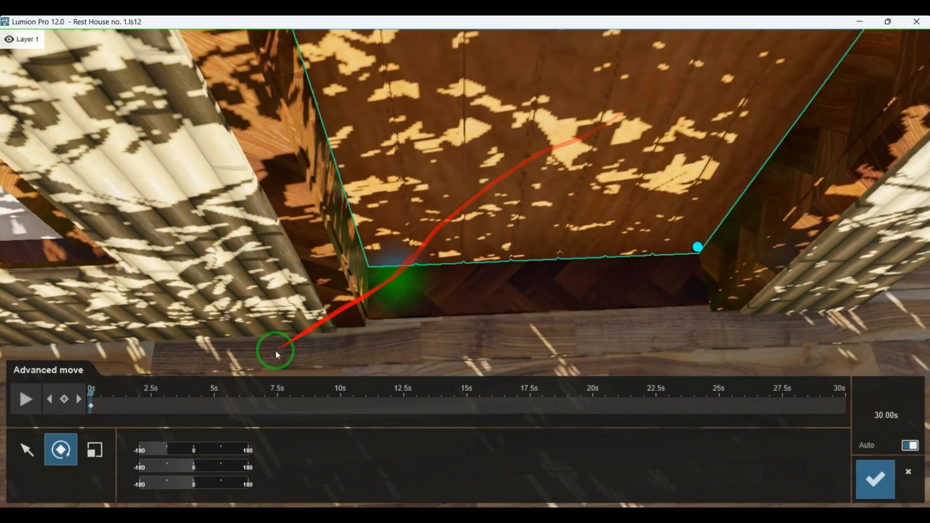
# Add a rotation keyframe at about 5 s with the wooden door swung open into the house.
pyautogui.moveTo(90, 394); pyautogui.dragTo(212, 402)
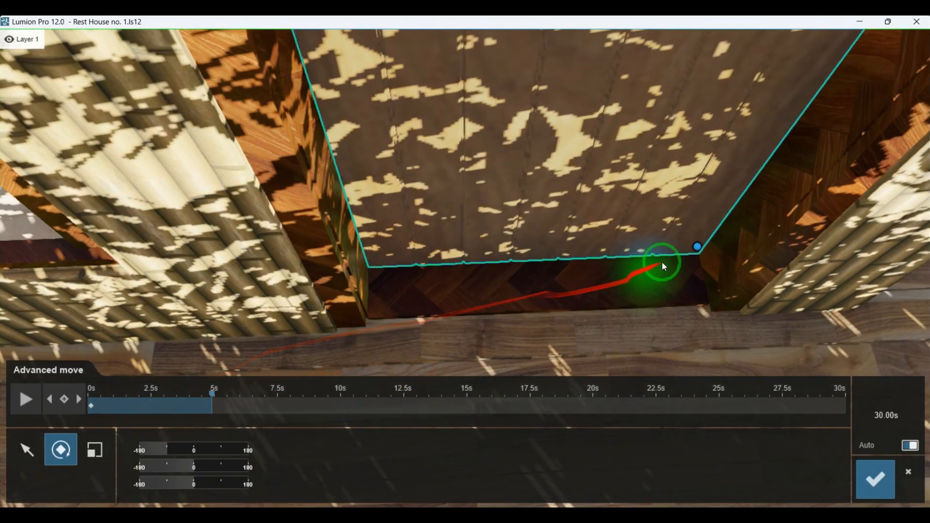
pyautogui.moveTo(698, 248)
pyautogui.moveTo(698, 247); pyautogui.dragTo(755, 248)
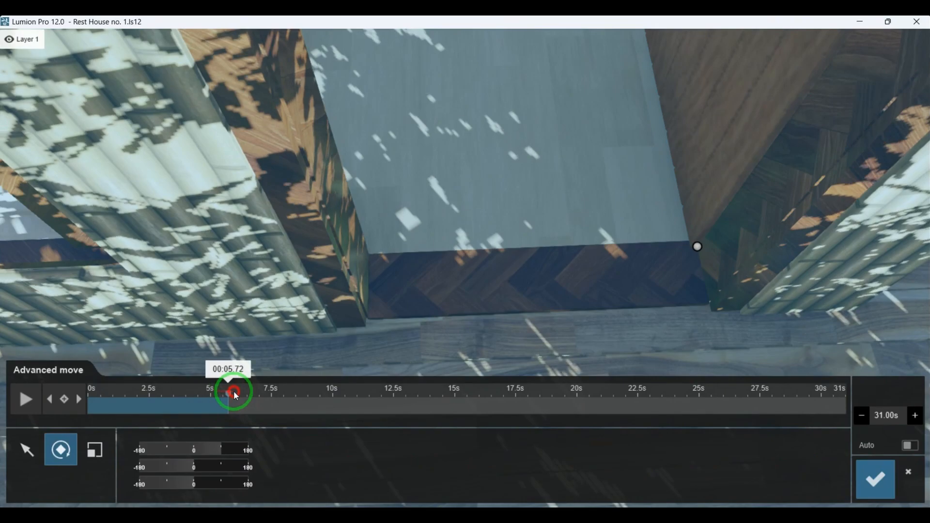
# Add a rotation keyframe at about 15 s that holds the wooden door in its open position.
pyautogui.click(706, 199)
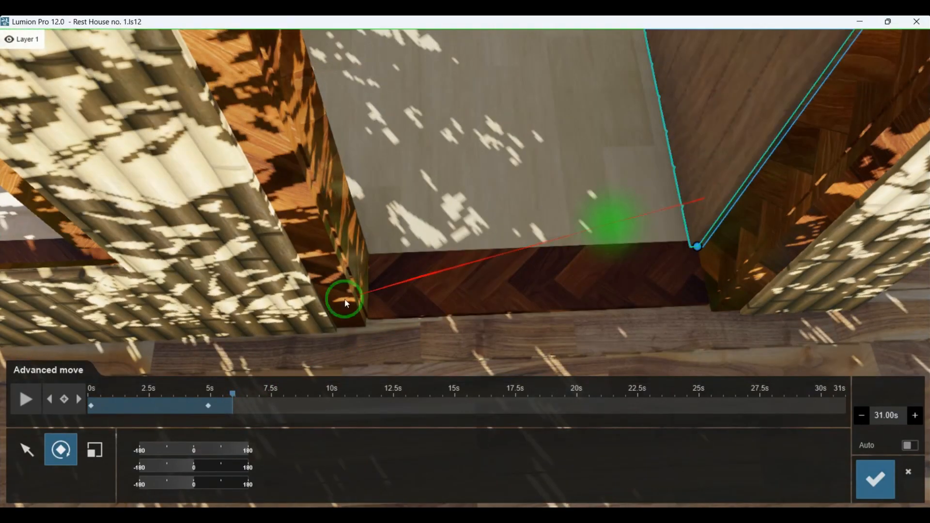
pyautogui.moveTo(233, 395); pyautogui.dragTo(398, 411)
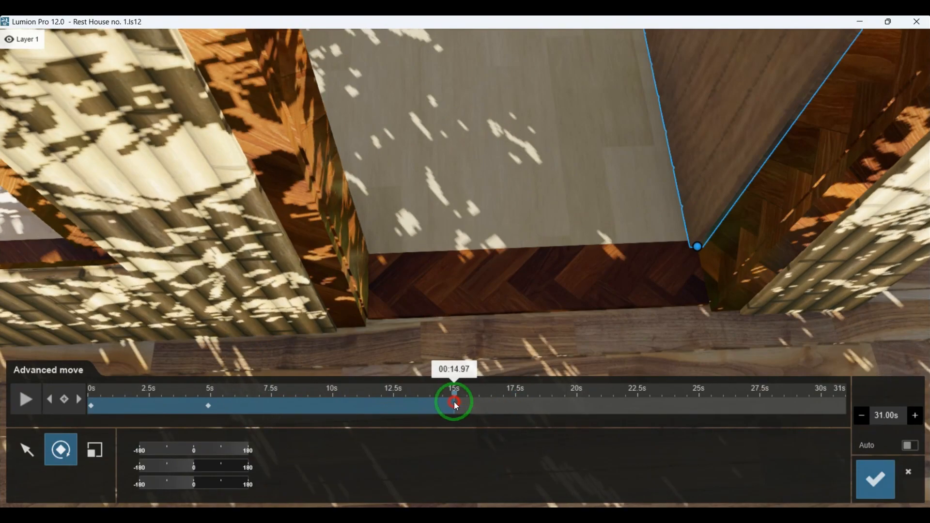
pyautogui.moveTo(458, 408); pyautogui.dragTo(455, 407)
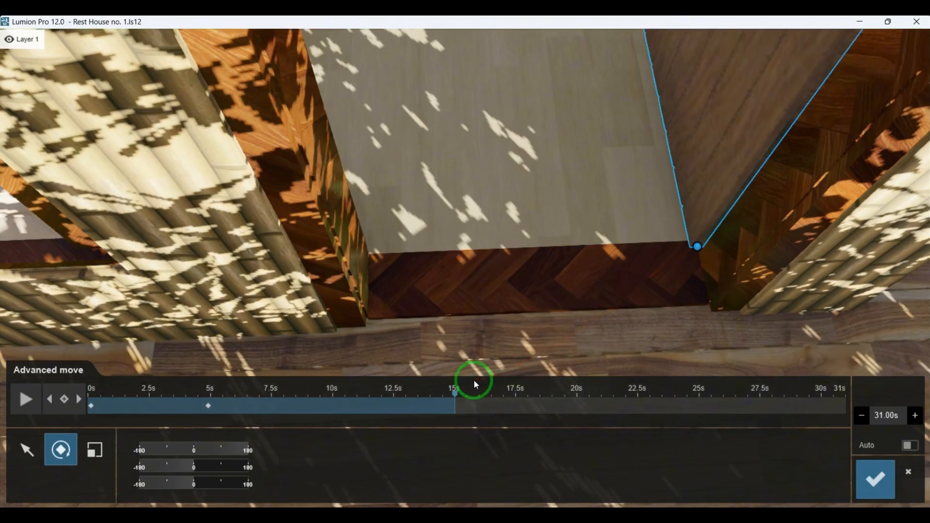
pyautogui.moveTo(700, 250); pyautogui.dragTo(727, 253)
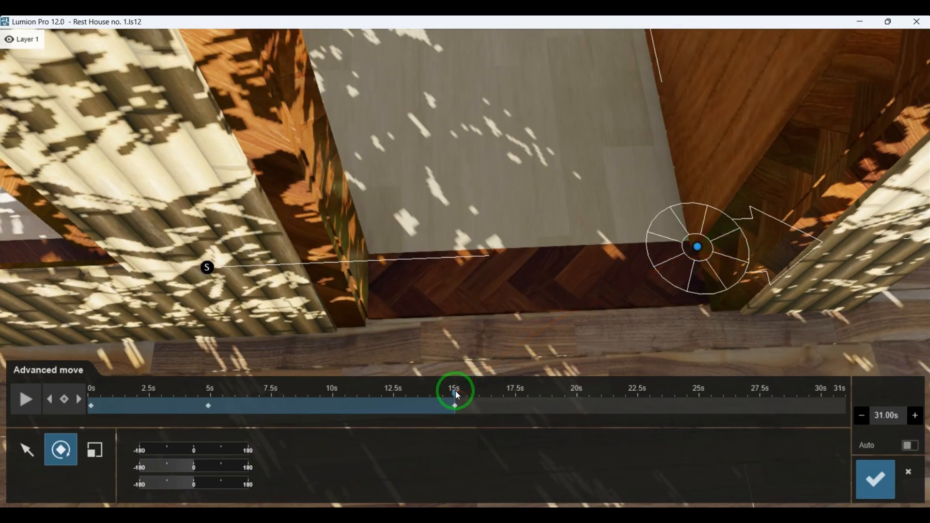
# Rotate the wooden door shut at about 17.5 s and apply the Advanced Move changes.
pyautogui.click(457, 396)
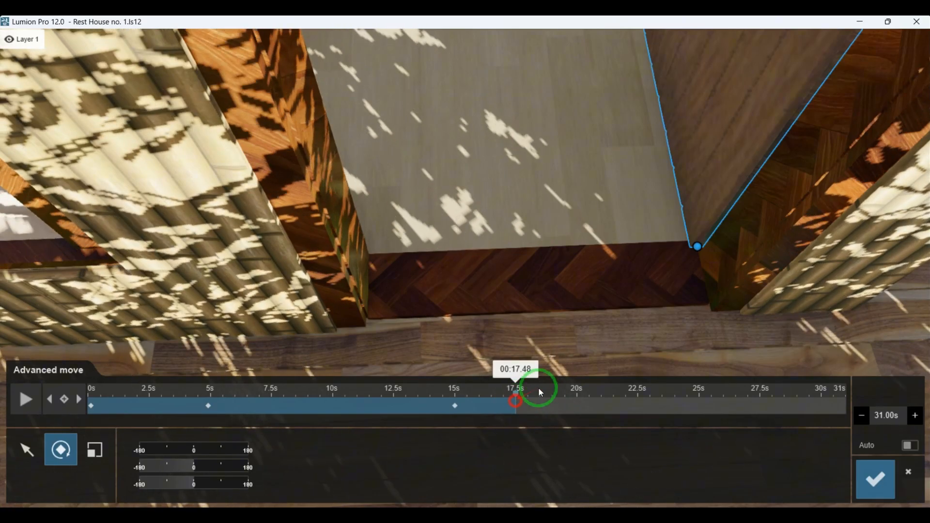
pyautogui.moveTo(698, 248); pyautogui.dragTo(694, 212)
pyautogui.click(881, 482)
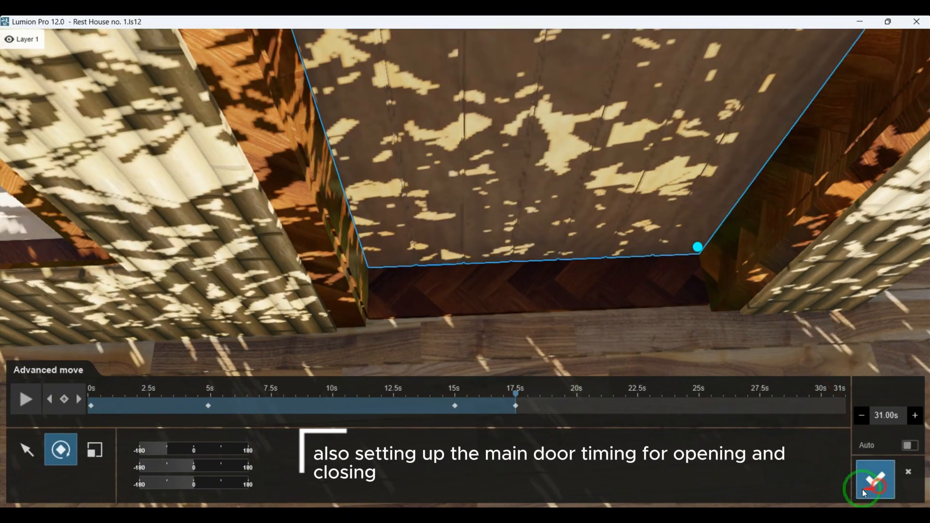
# Play the clip from 0 s to review the wooden door and both bifold doors moving along the camera path.
pyautogui.moveTo(173, 377); pyautogui.dragTo(25, 380)
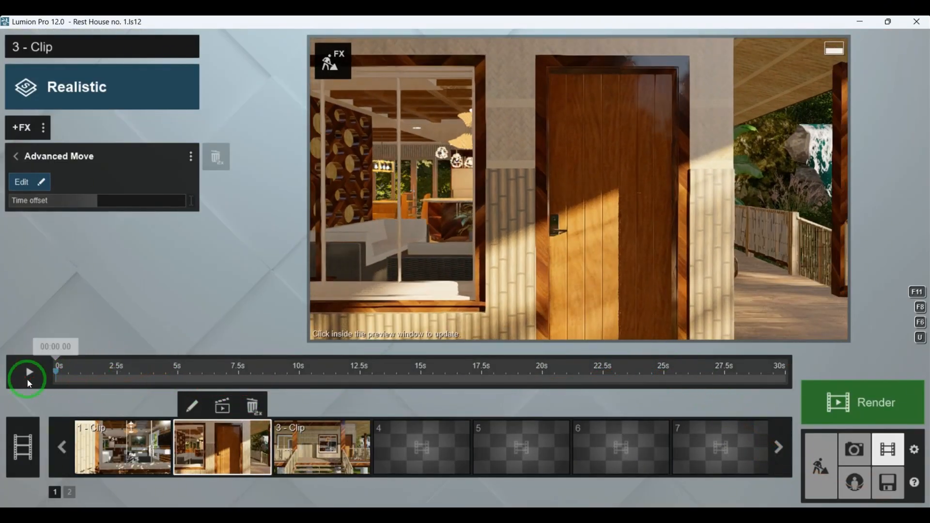
pyautogui.click(30, 373)
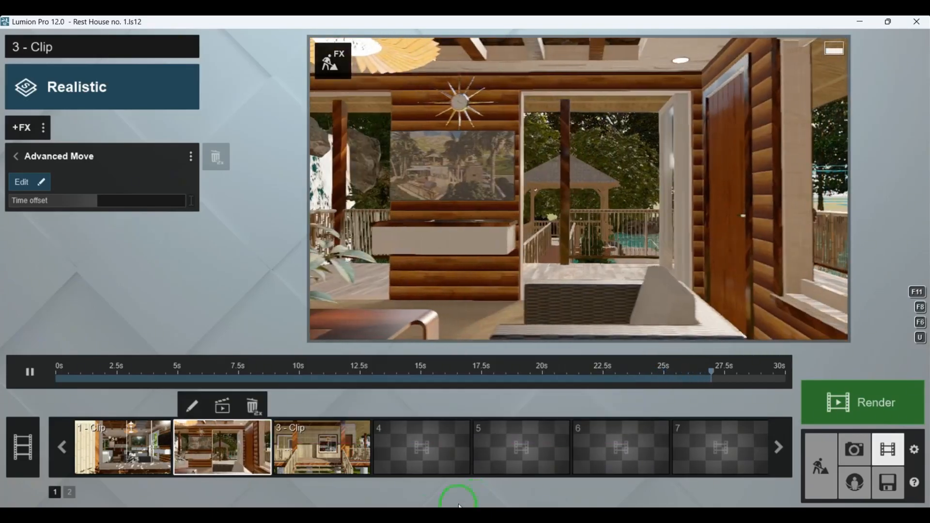
pyautogui.click(26, 375)
pyautogui.click(25, 374)
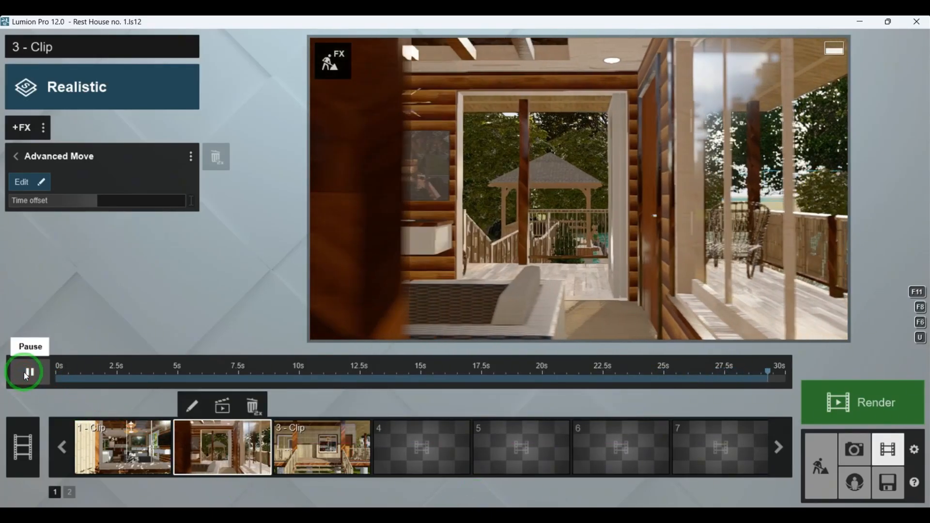